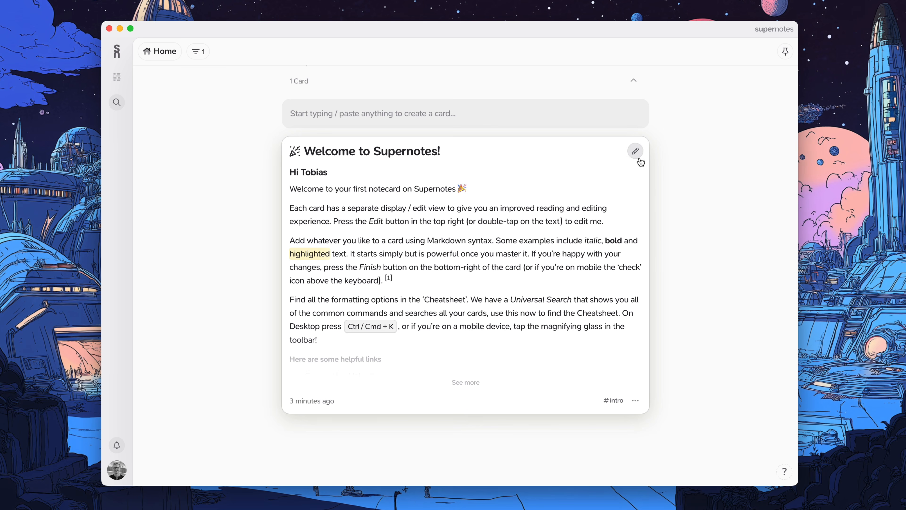
Open the "Welcome to Supernotes!" card for editing and review the Markdown syntax section of the Cheatsheet.
double_click(542, 243)
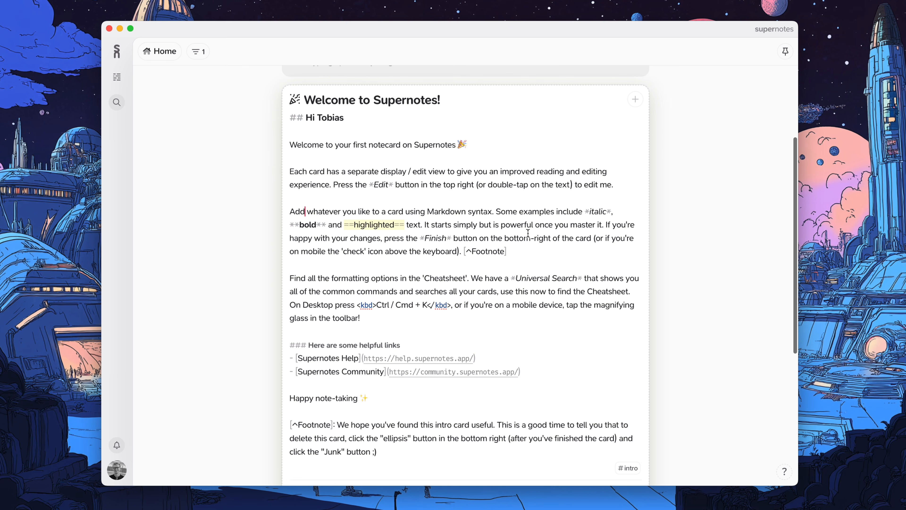
left_click(784, 471)
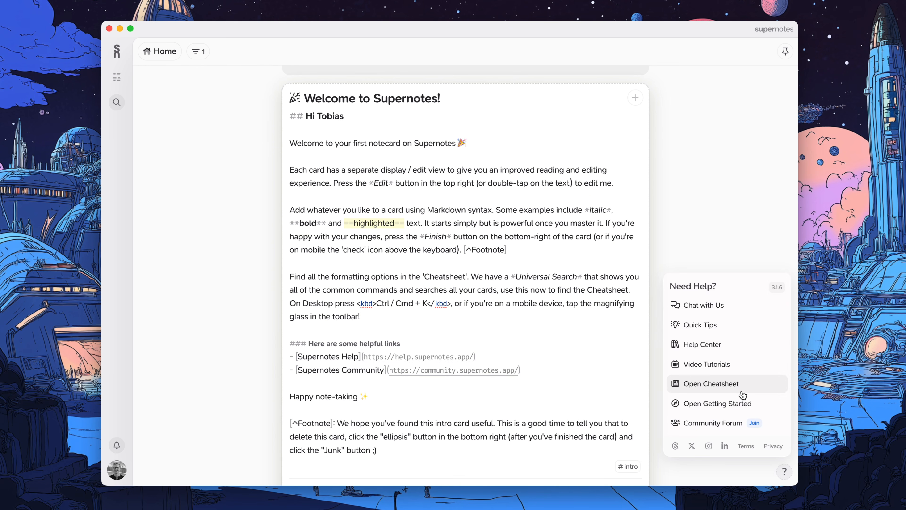
left_click(742, 392)
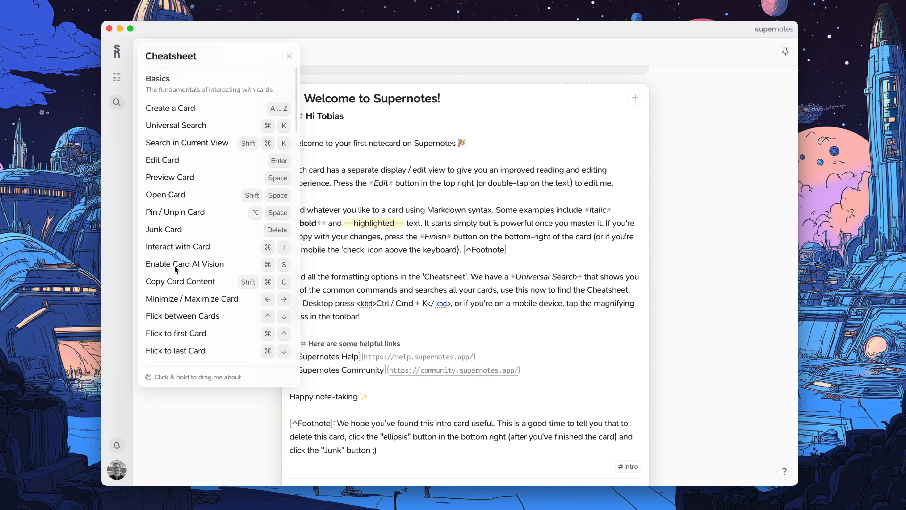
scroll(174, 265, "down", 10)
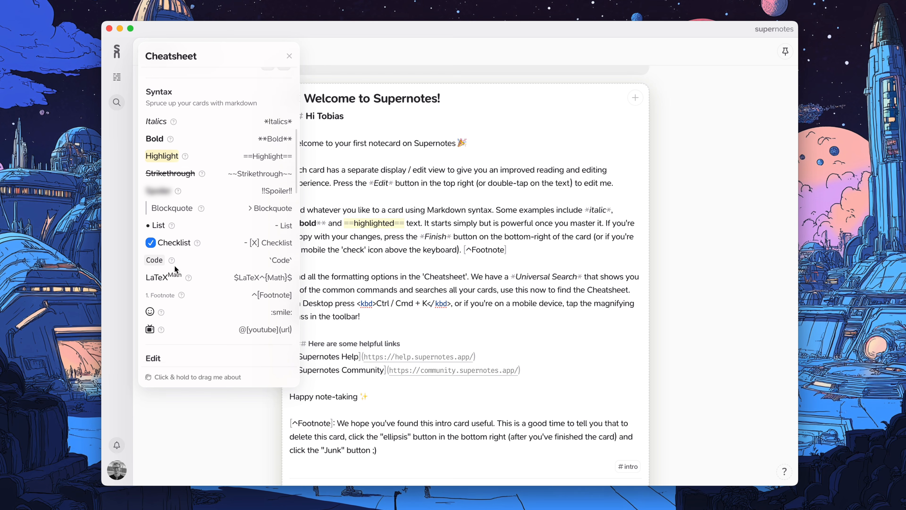
scroll(174, 265, "down", 1)
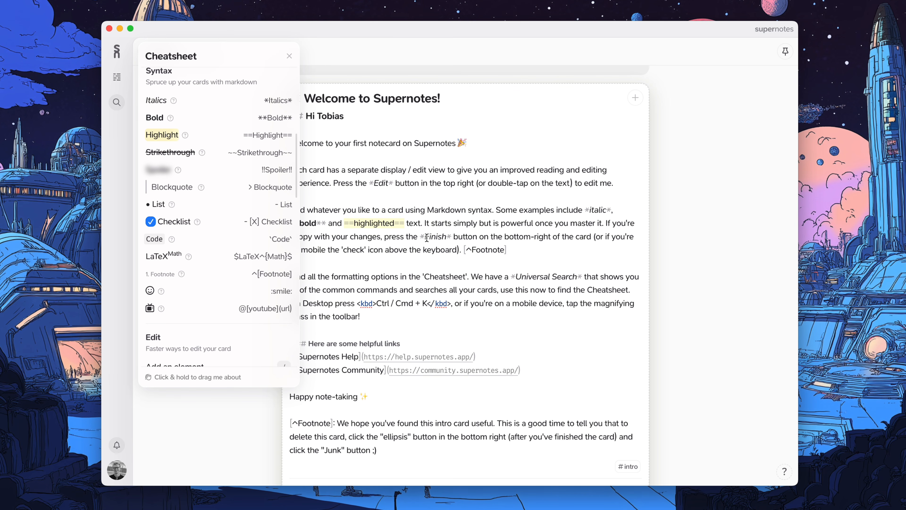
Try bolding the word "simply" in the welcome card, and discard the edit.
double_click(464, 224)
key("super+b")
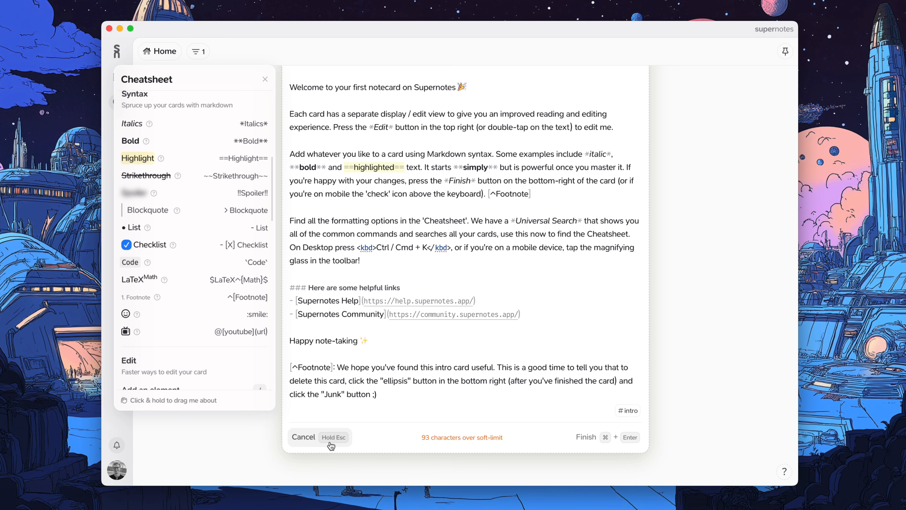
left_click(330, 444)
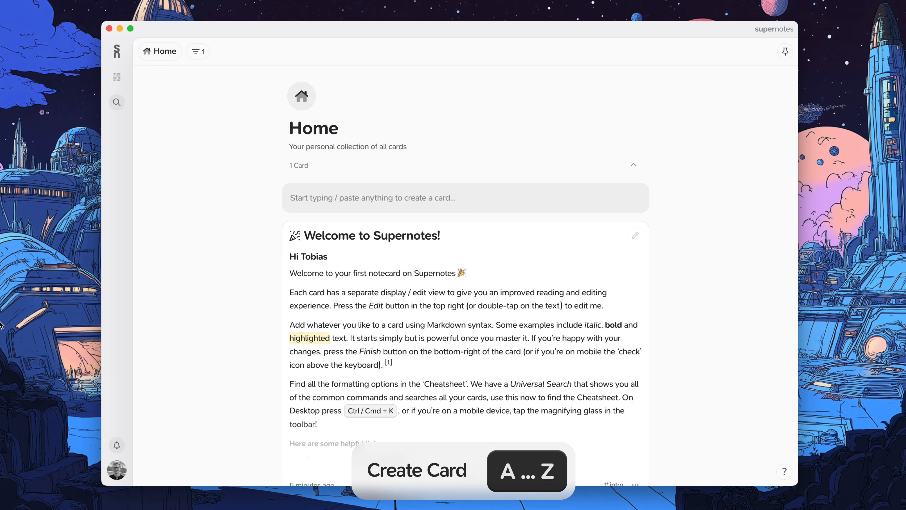
Create a card titled "Shopping List" with the task items Milk, Flour and Pasta.
type("Shopping L")
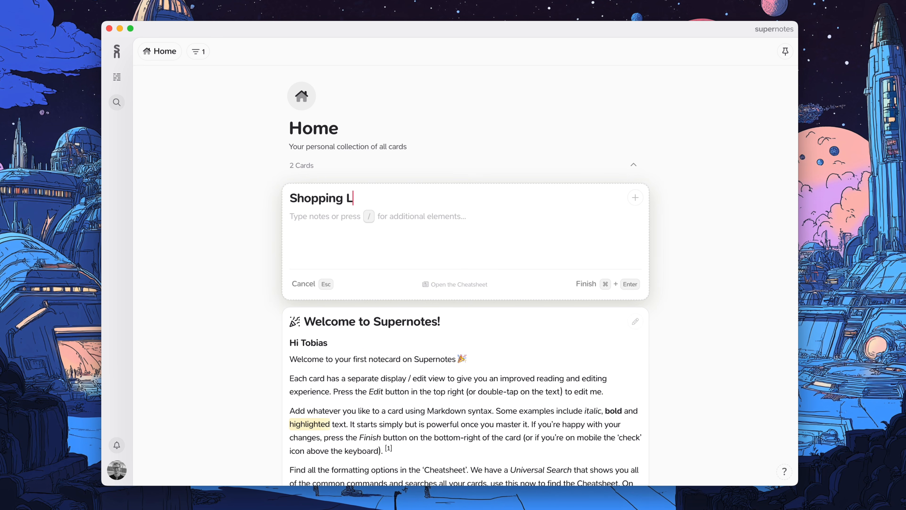
type("ist")
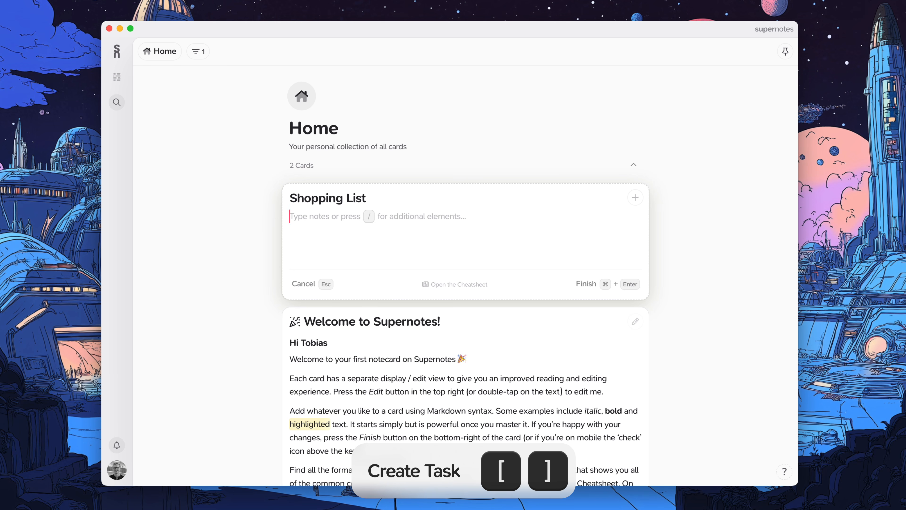
type(" - [ ] Milk - [ ] ")
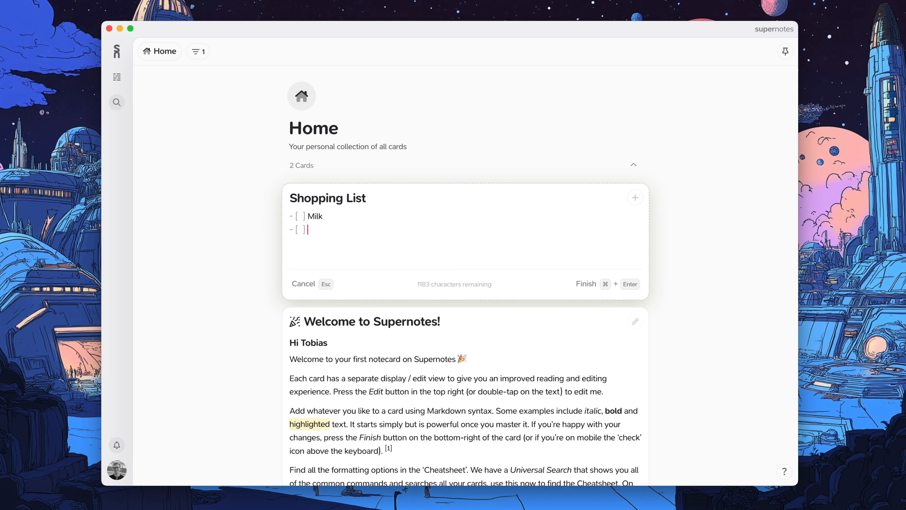
type("Flour")
key("Return")
type("Pasta")
Check off Milk and Flour in the Shopping List card, finishing the card edit.
left_click(300, 216)
key("super+Return")
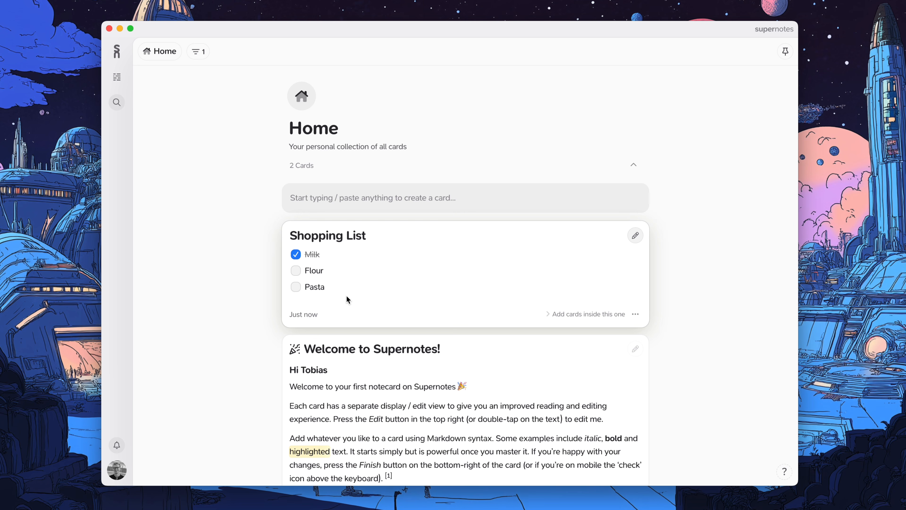
left_click(296, 270)
Reopen the Shopping List card for editing and add a new "shopping" tag to it.
double_click(411, 276)
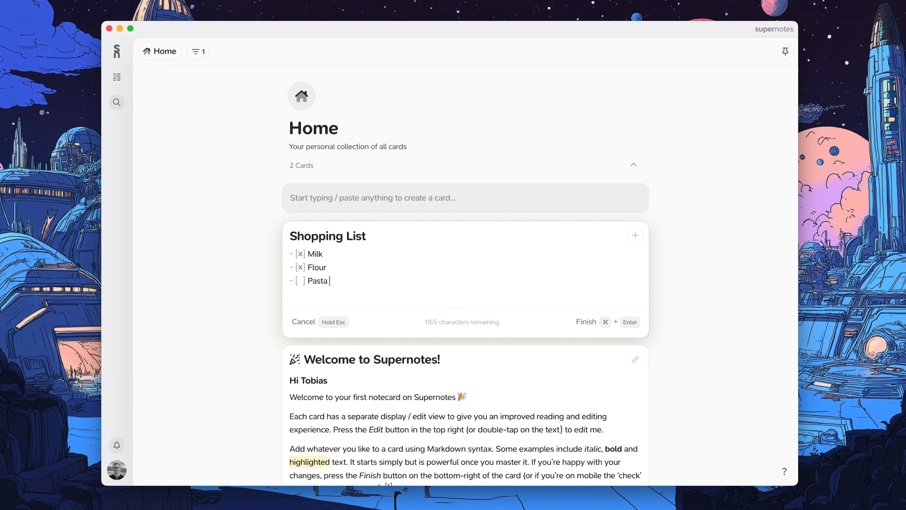
type("#shopping")
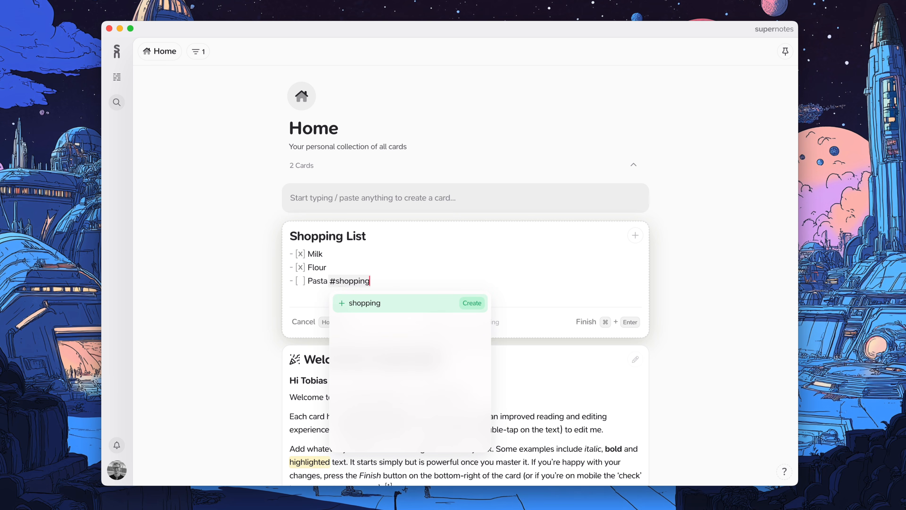
key("Return")
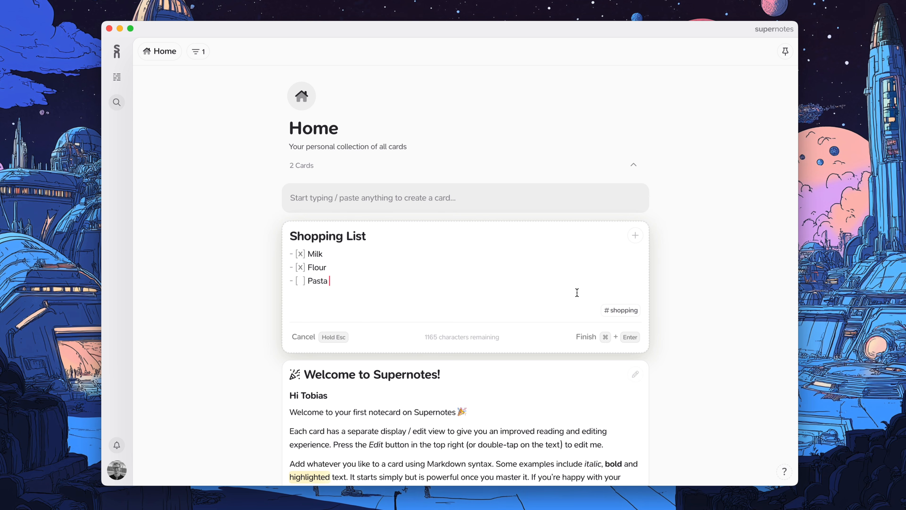
Set the Shopping List card's color to Yellow and finish editing the card.
key("slash")
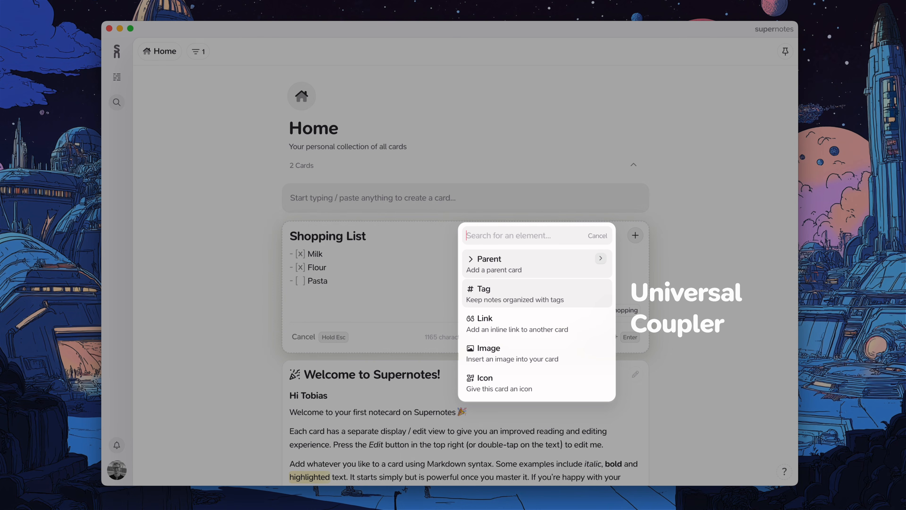
type("color")
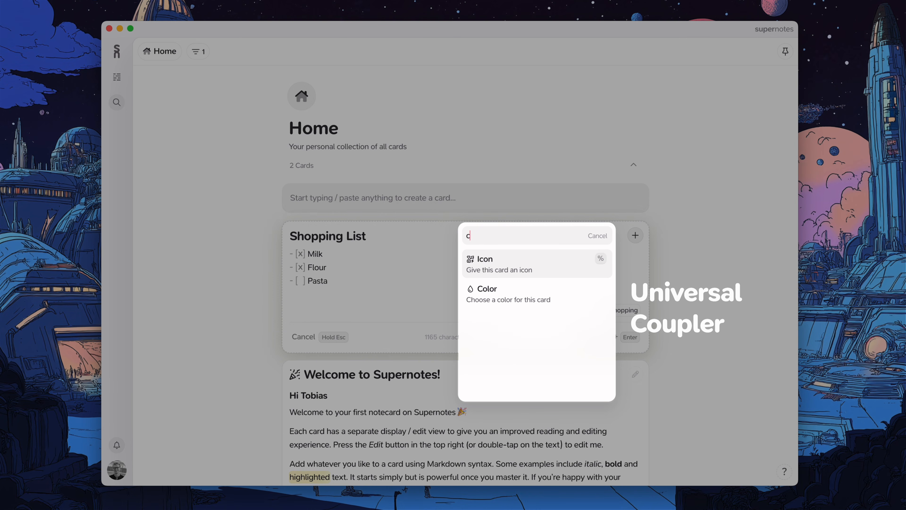
key("Return")
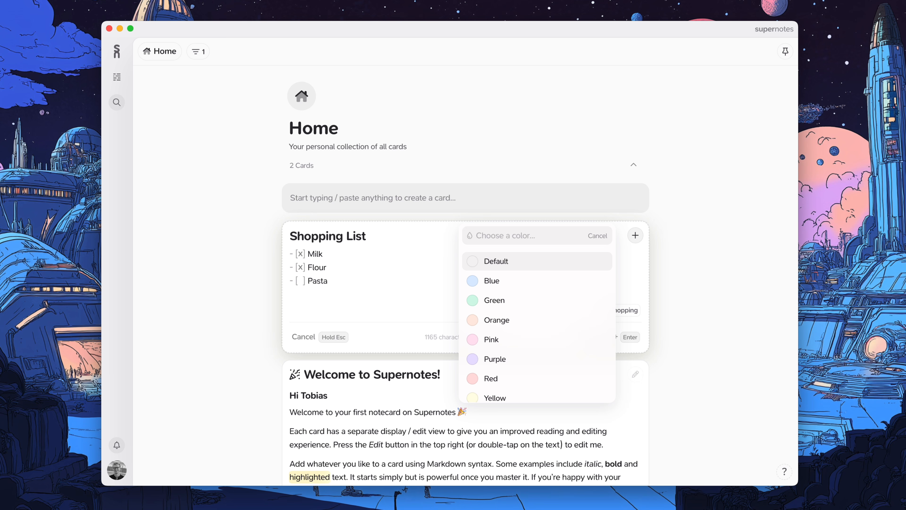
key("Down")
key("Down")
key("Down")
key("Down")
key("Down")
key("Down")
key("Down")
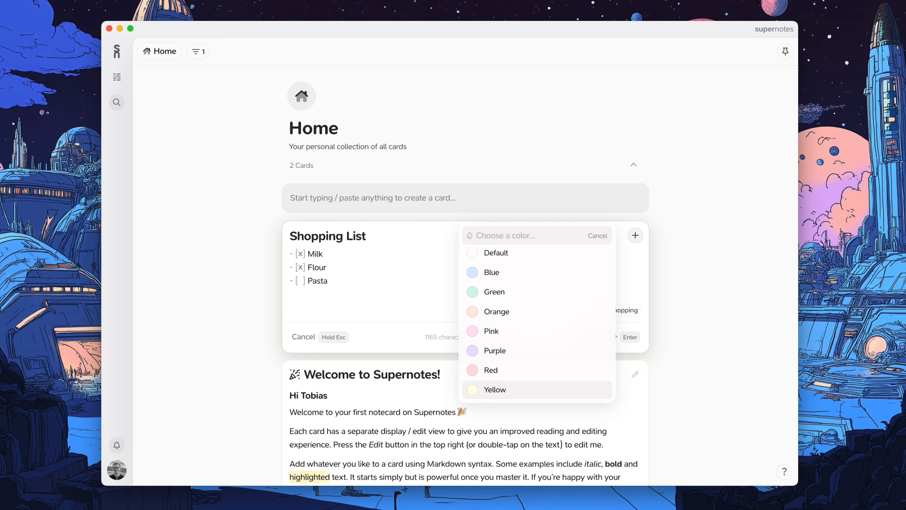
key("Return")
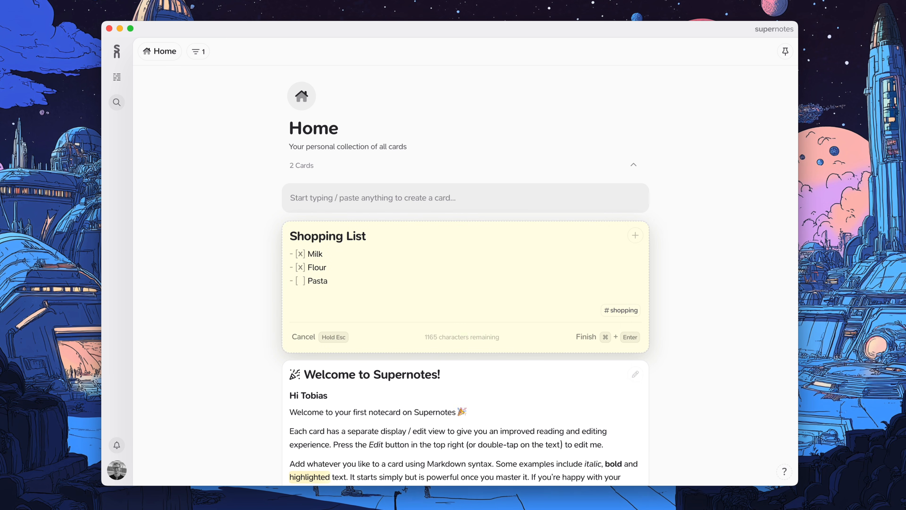
left_click(612, 337)
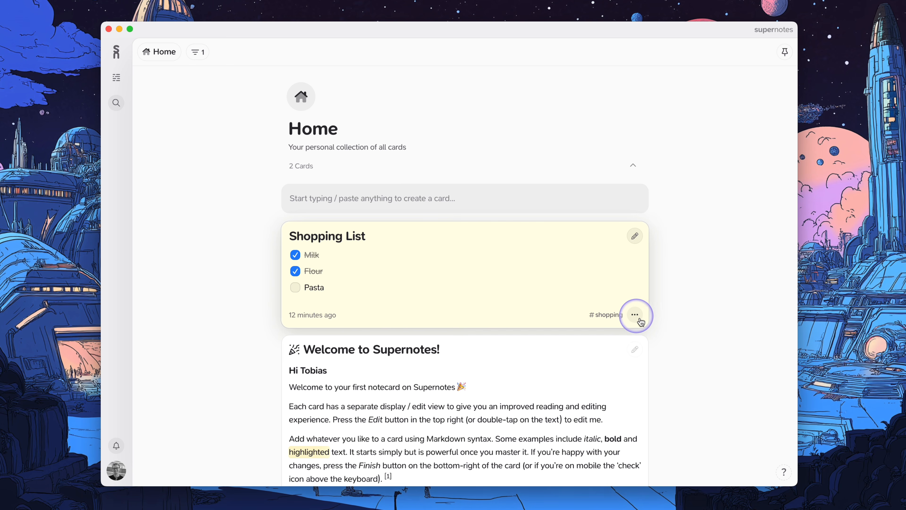
Expand the Shopping List card's actions and metadata, and pin the card.
left_click(635, 314)
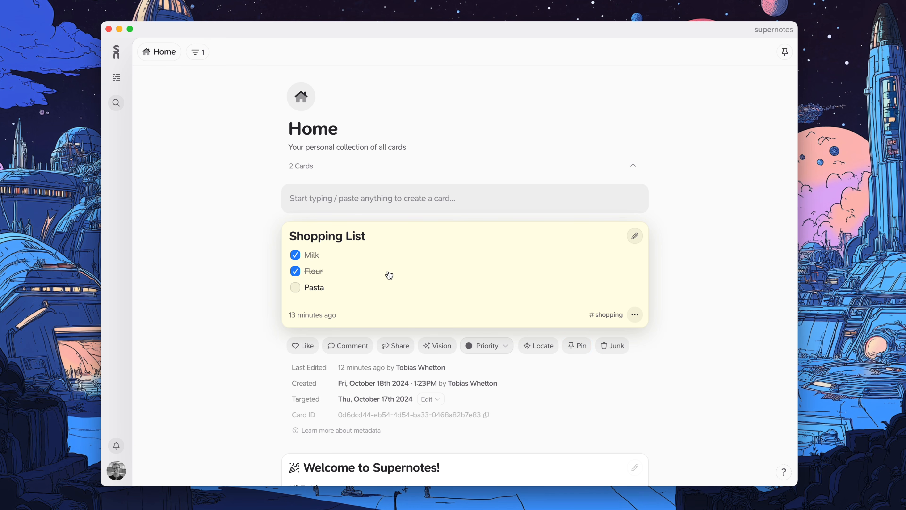
left_click(339, 244, "alt")
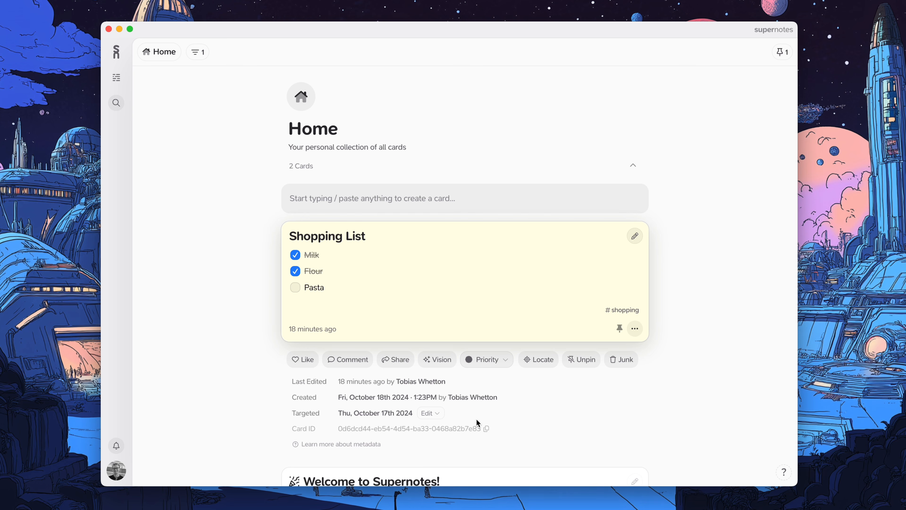
Share the Shopping List card directly with the listed friend and give them the Editor role.
left_click(401, 367)
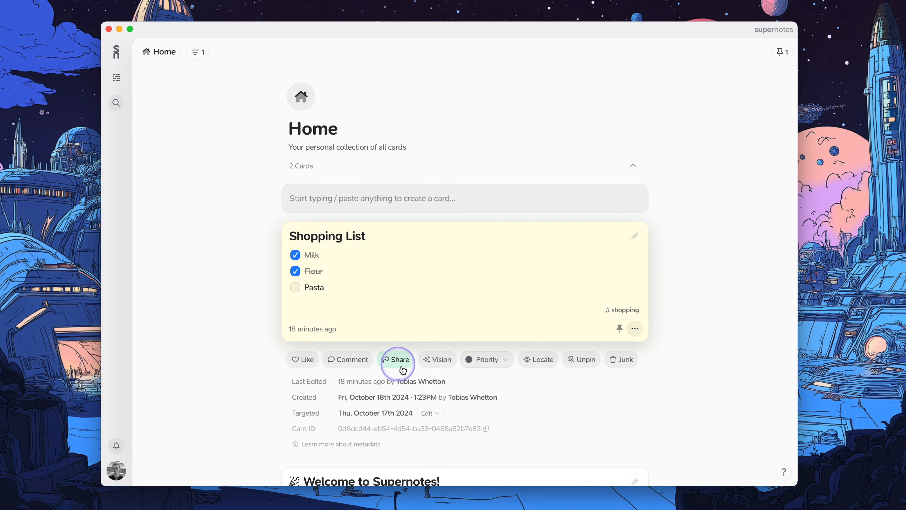
scroll(443, 383, "down", 3)
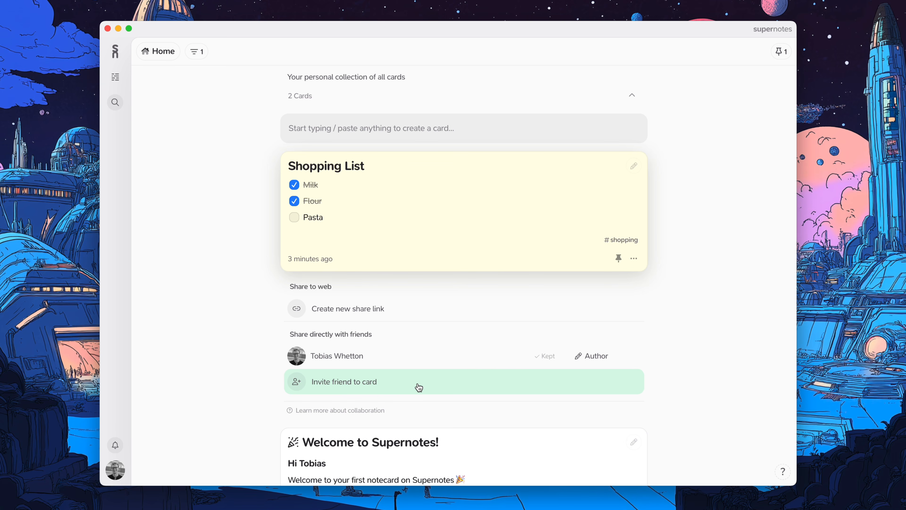
left_click(405, 390)
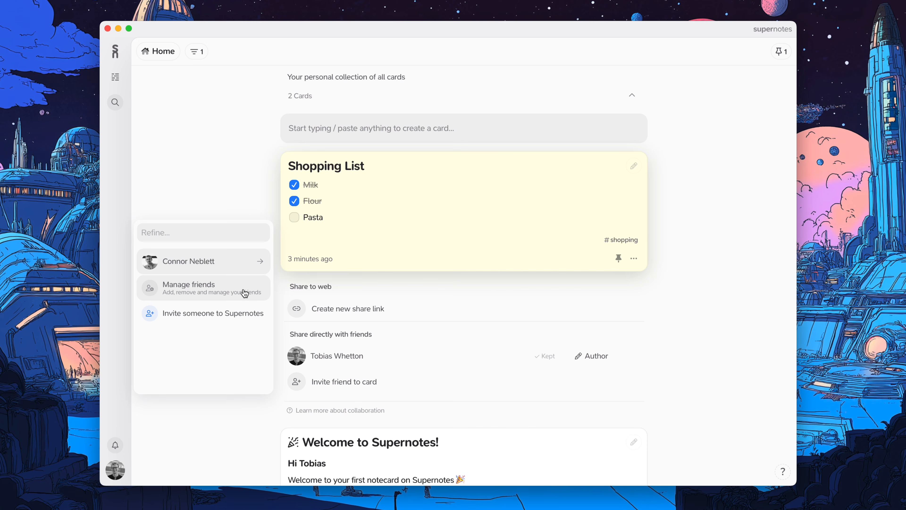
left_click(230, 270)
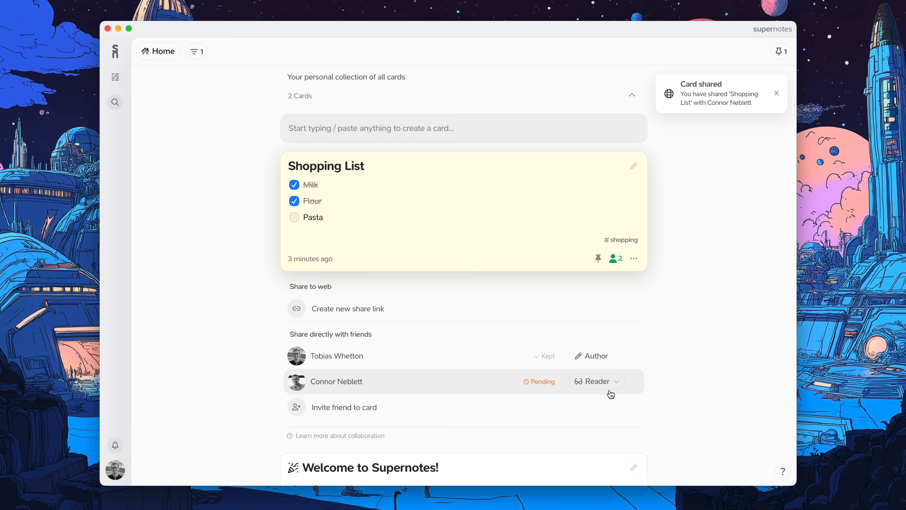
left_click(601, 389)
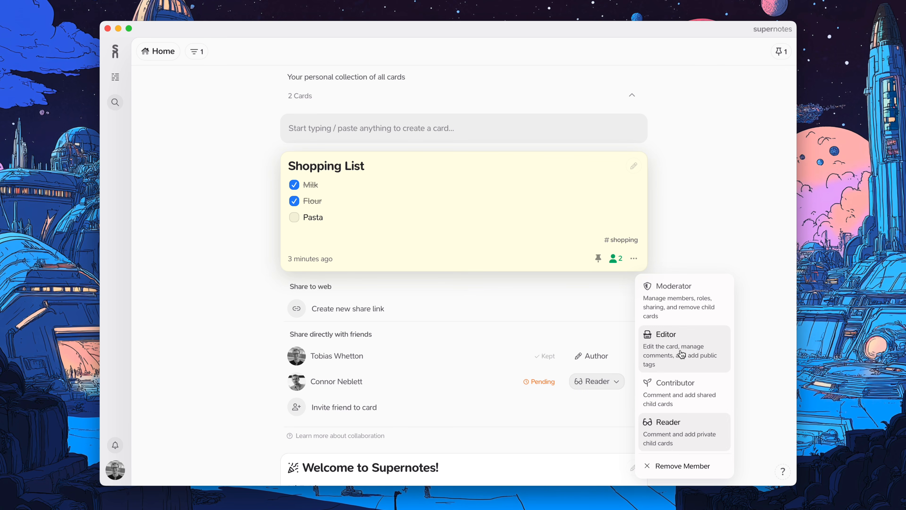
left_click(682, 354)
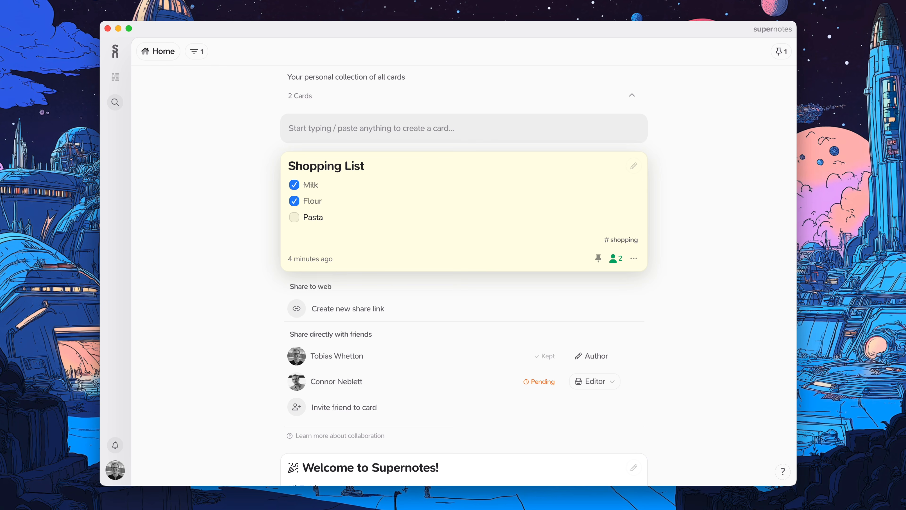
left_click(624, 271)
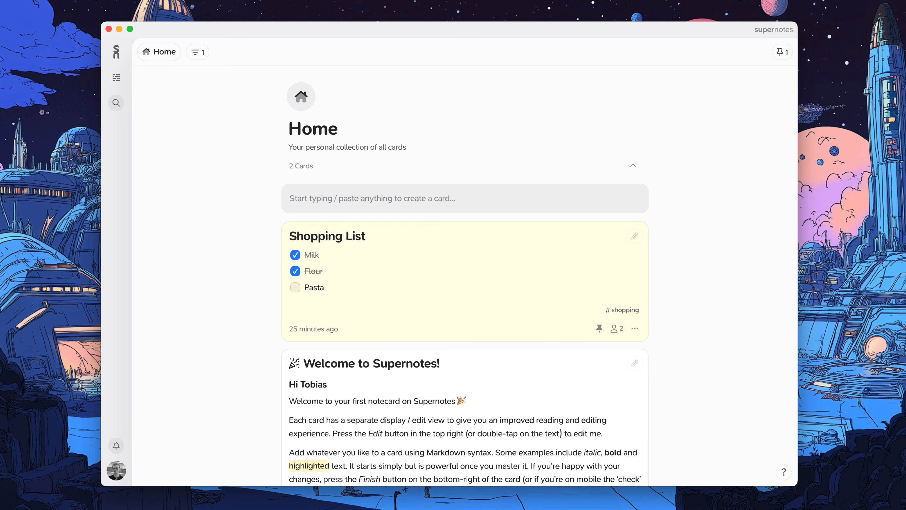
Create a card titled "Christmas List" with two tasks: a new book for a friend and "Mum a new gardening tool".
type("Chri")
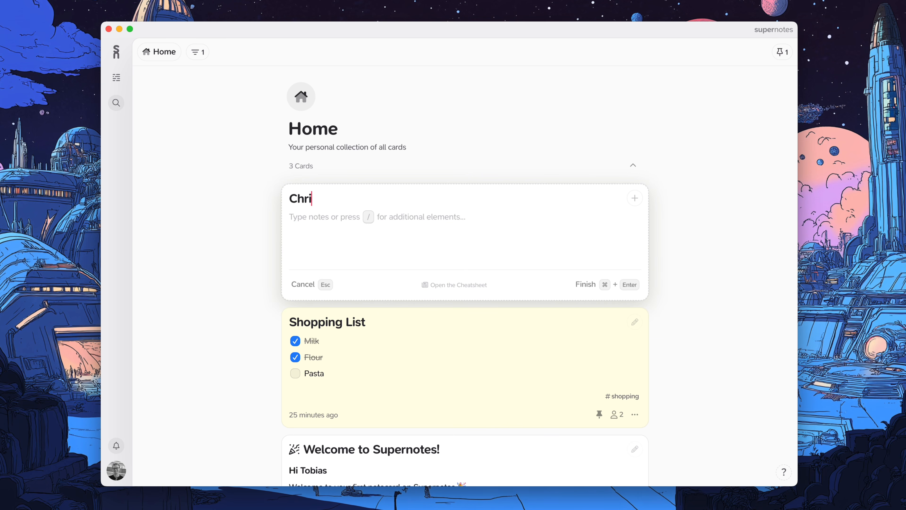
type("stmas List")
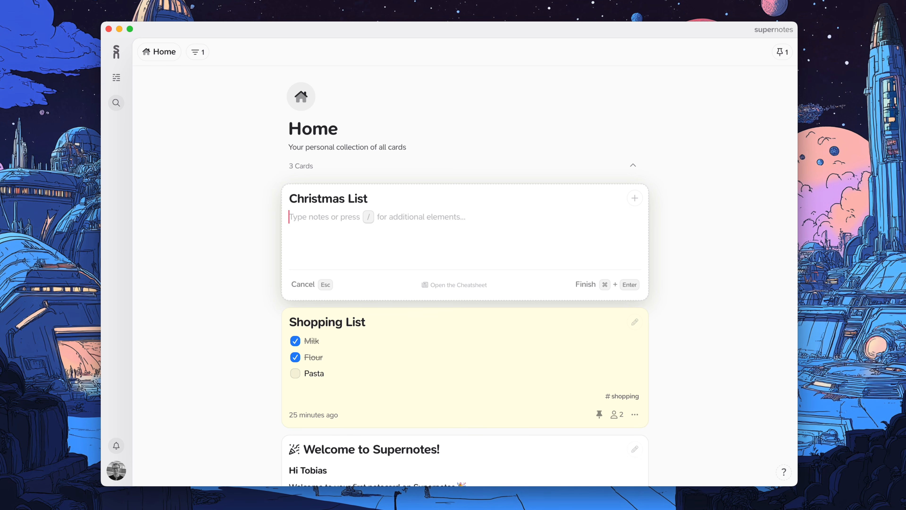
key("Return")
type("- [ ] ")
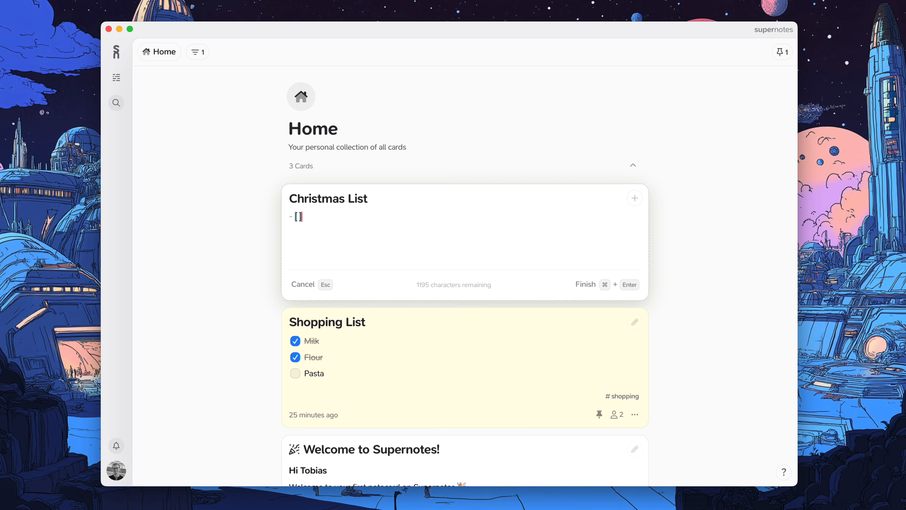
type("Connor a new book")
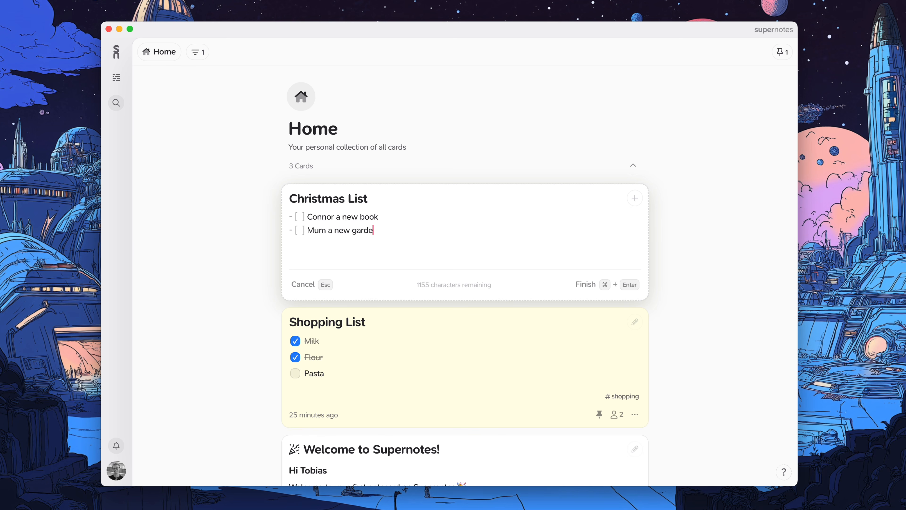
type("ning tool")
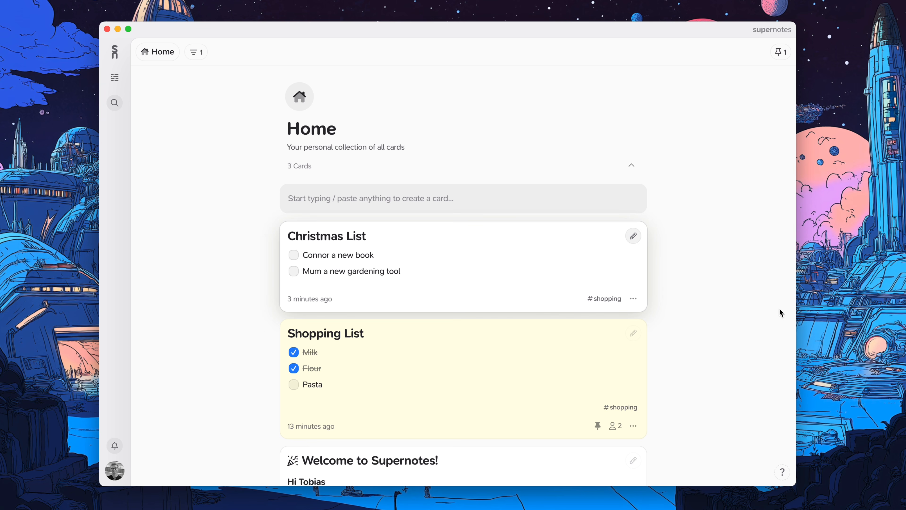
Set the Christmas List card's visibility to Invisible.
left_click(637, 302)
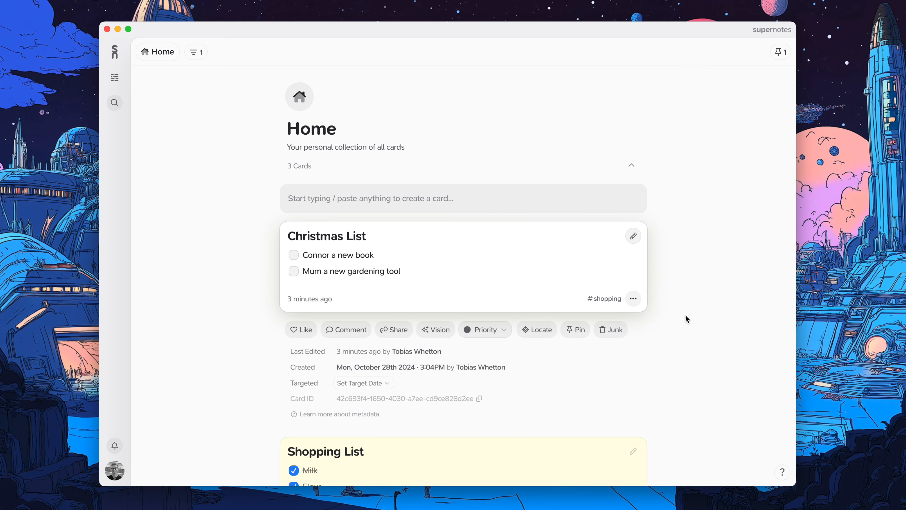
left_click(489, 334)
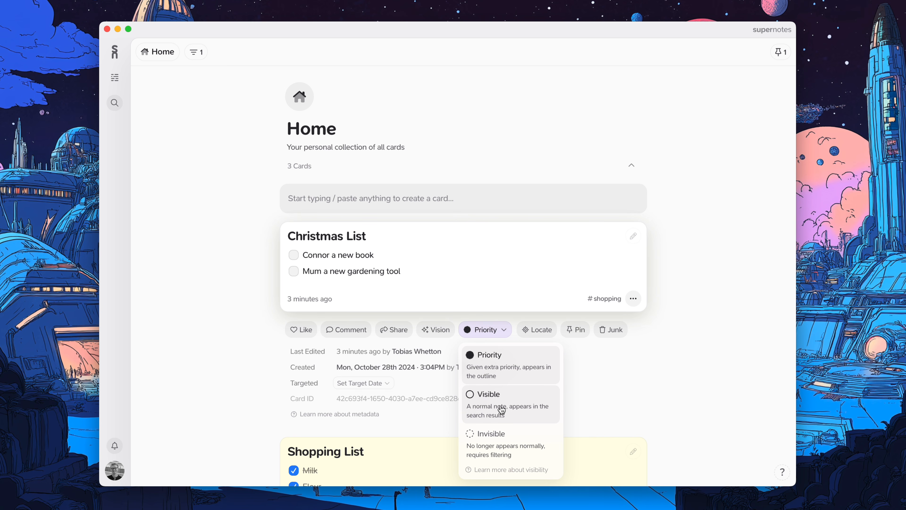
left_click(511, 449)
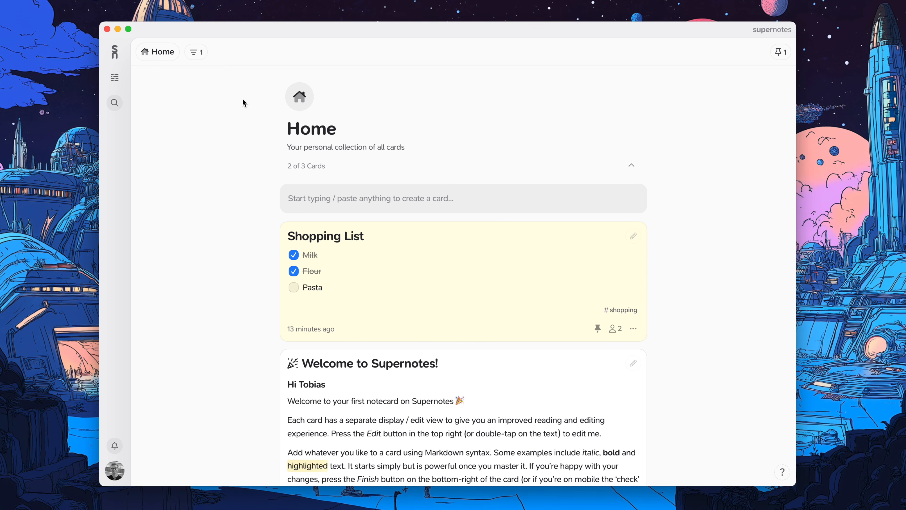
Filter the Home cards to show only Invisible ones.
left_click(202, 58)
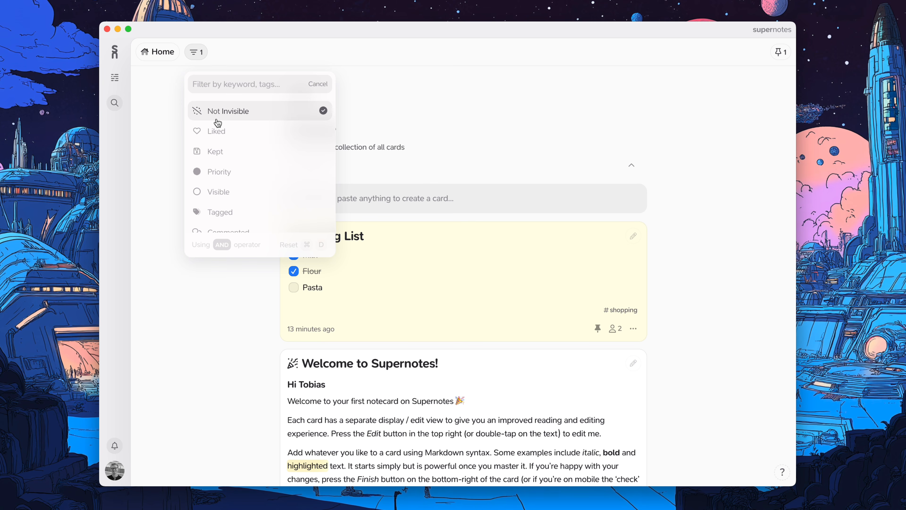
left_click(198, 114)
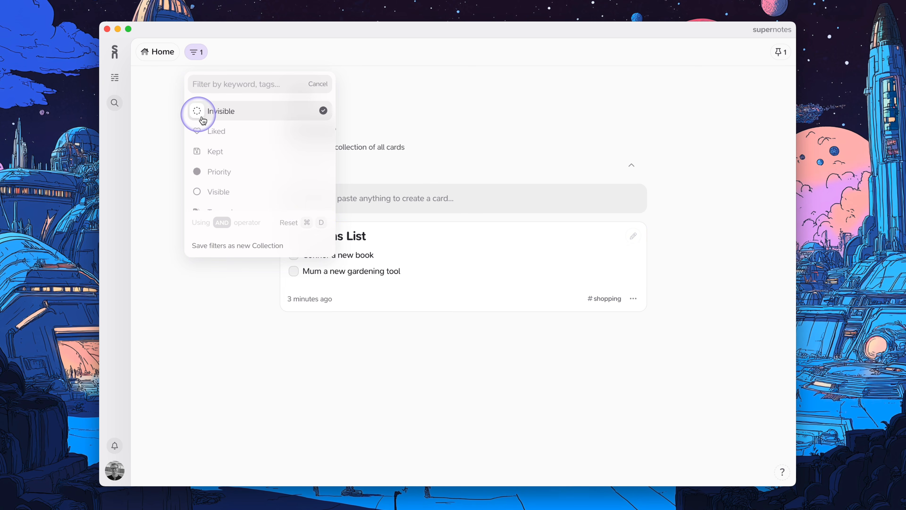
left_click(146, 126)
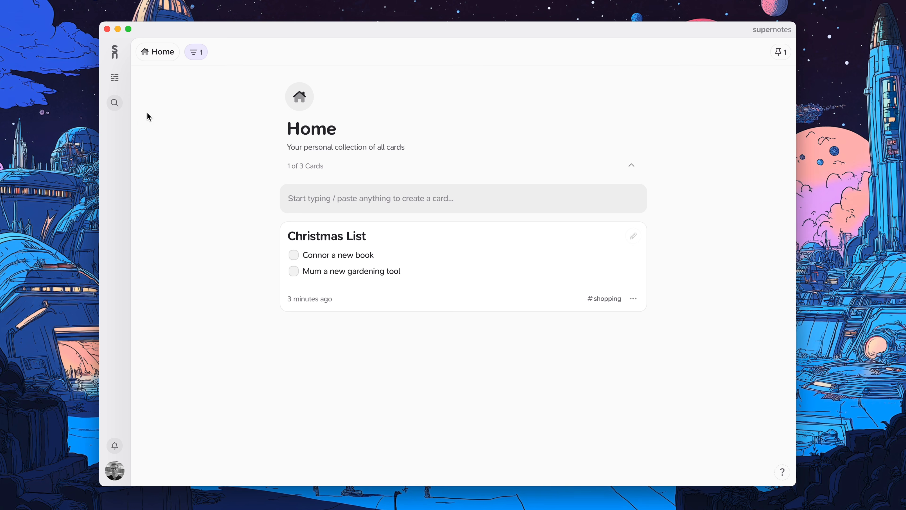
Remove the Invisible filter and look through all the cards in Home.
left_click(197, 59)
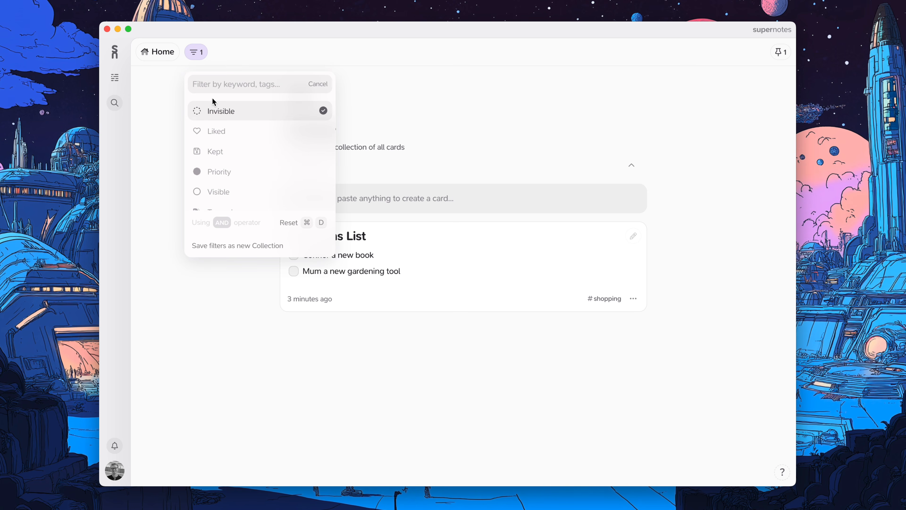
left_click(225, 120)
left_click(162, 130)
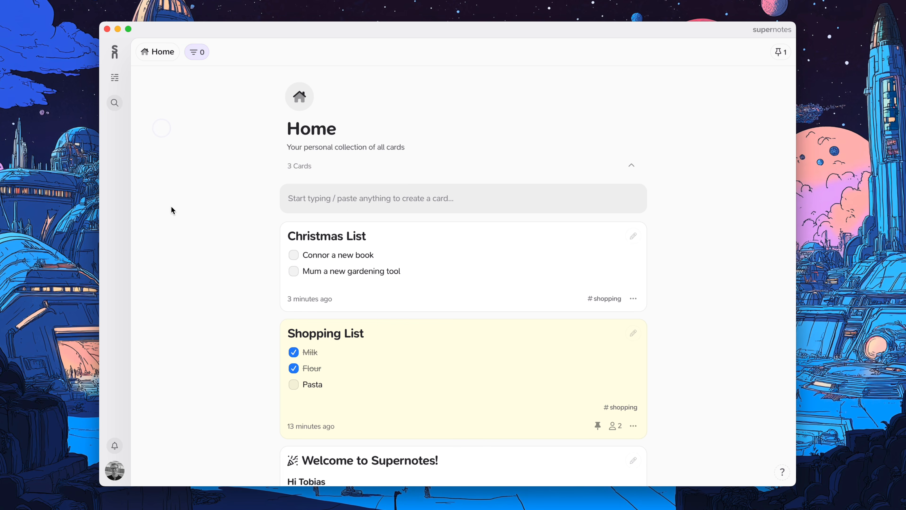
scroll(208, 340, "down", 5)
scroll(208, 340, "up", 4)
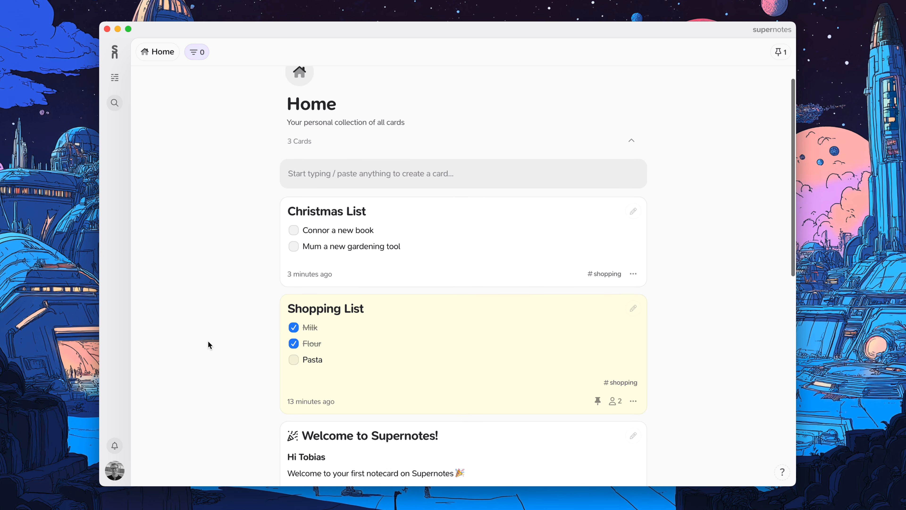
scroll(208, 345, "up", 2)
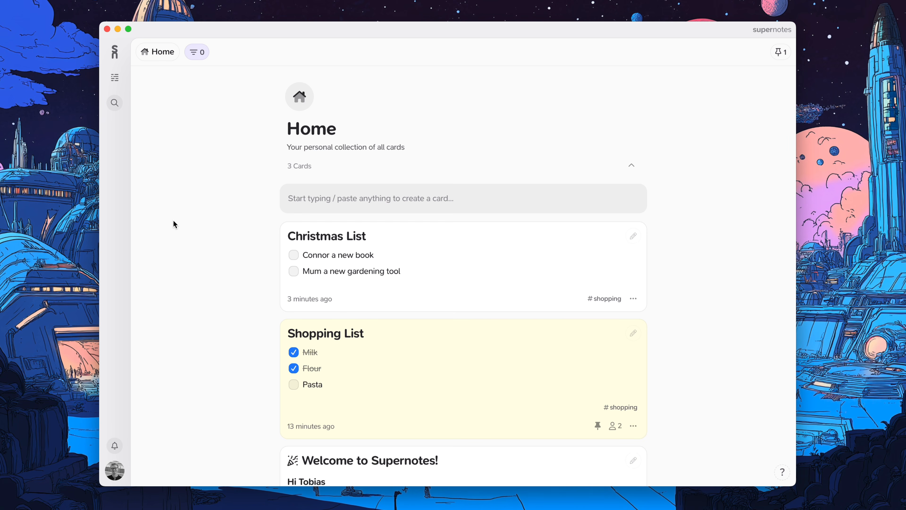
Reset the Home filters to the default Not Invisible filter.
key("super+f")
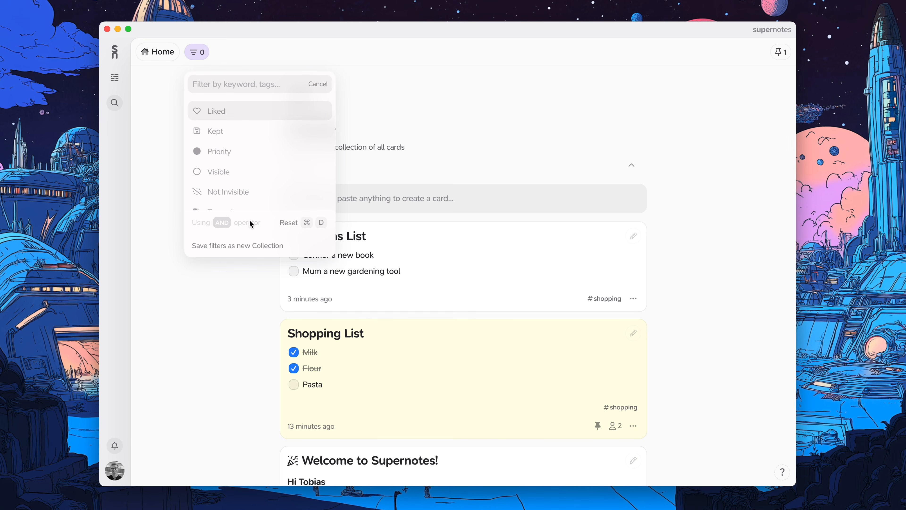
left_click(307, 232)
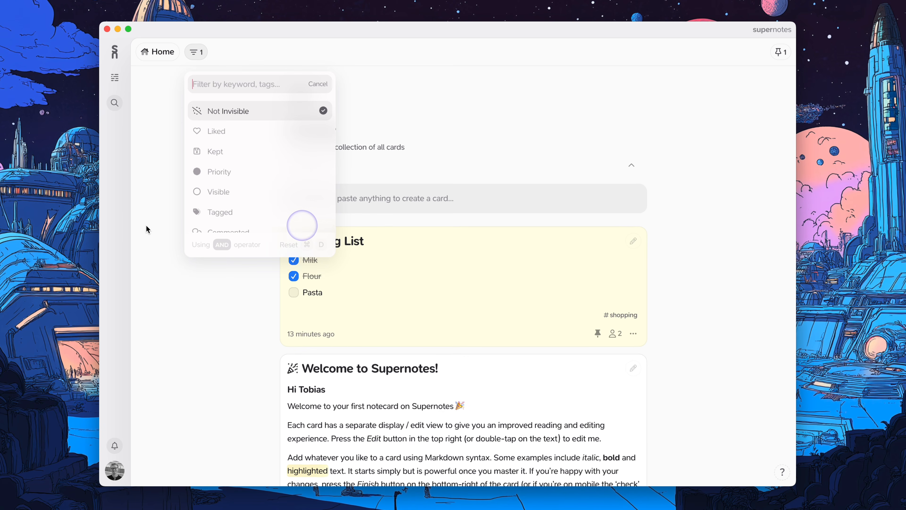
left_click(145, 224)
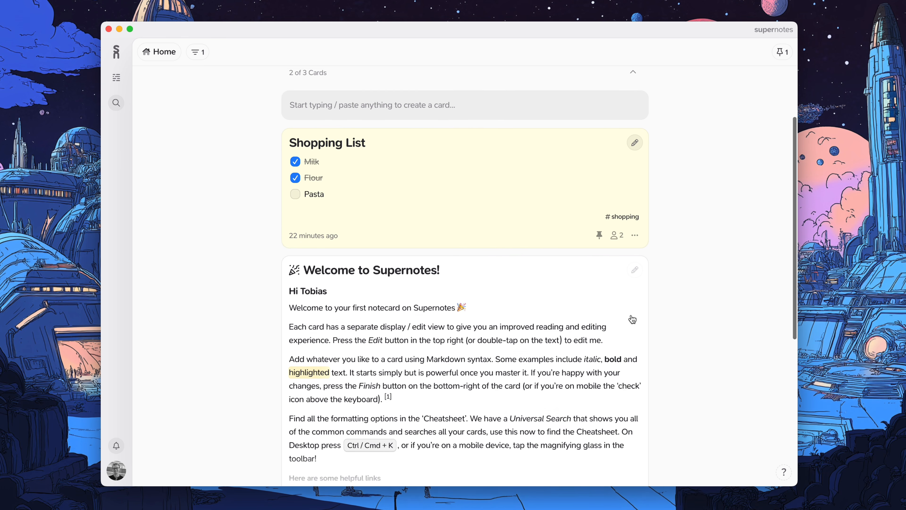
Filter the Home cards by the Shopping List card's shopping tag, and remove that tag filter again.
scroll(632, 320, "up", 3)
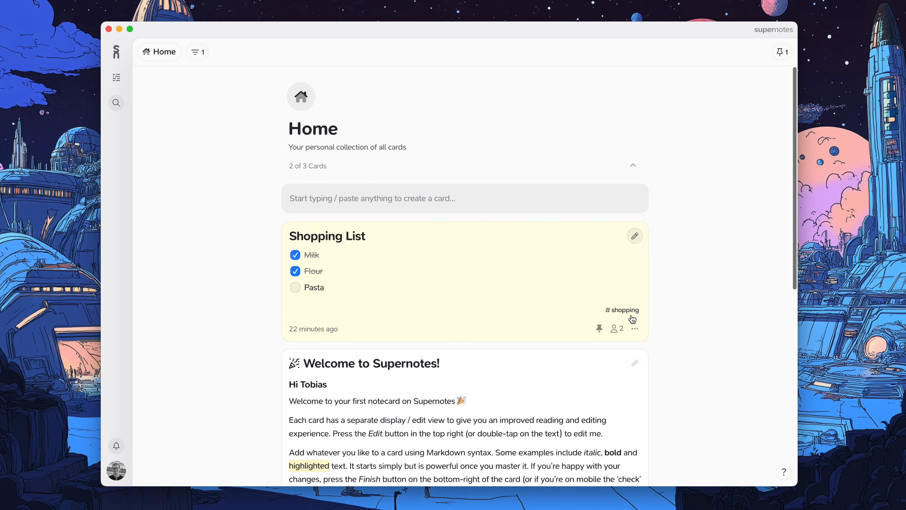
left_click(621, 310)
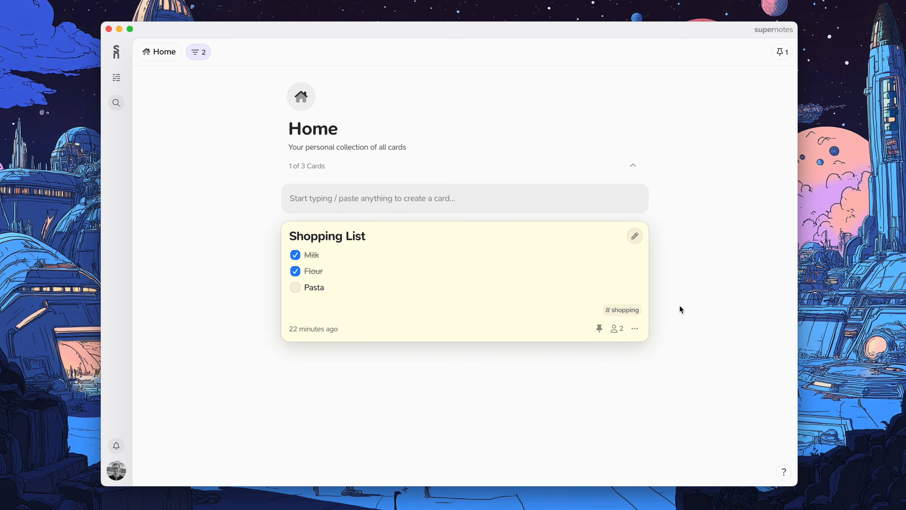
left_click(632, 317)
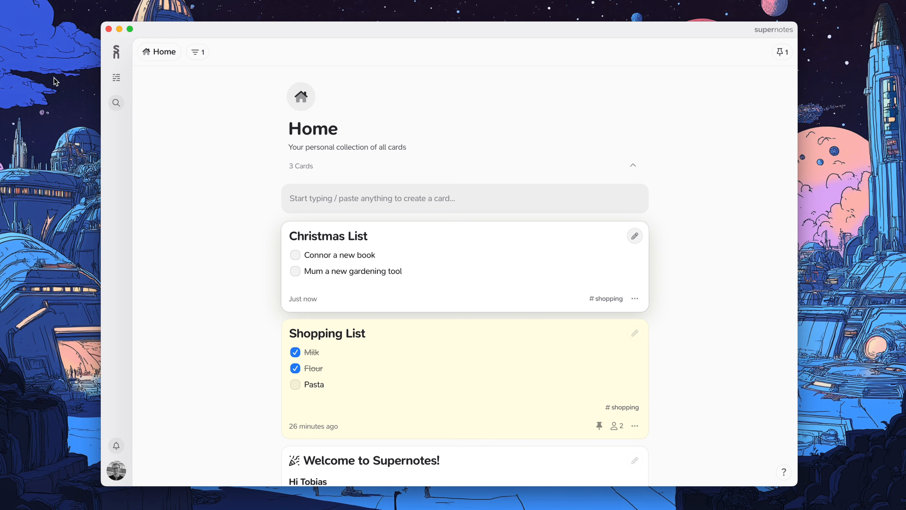
Show the overview with collections, calendar and outline beside the Home cards.
left_click(117, 80)
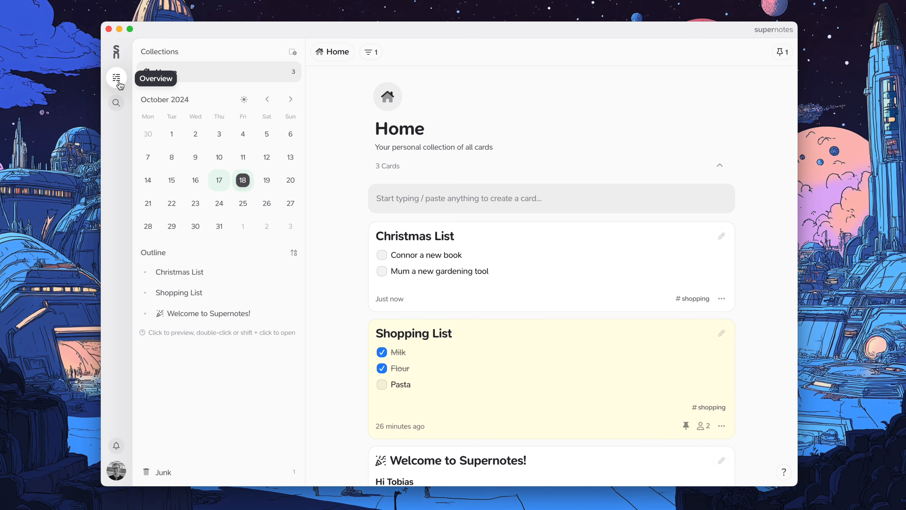
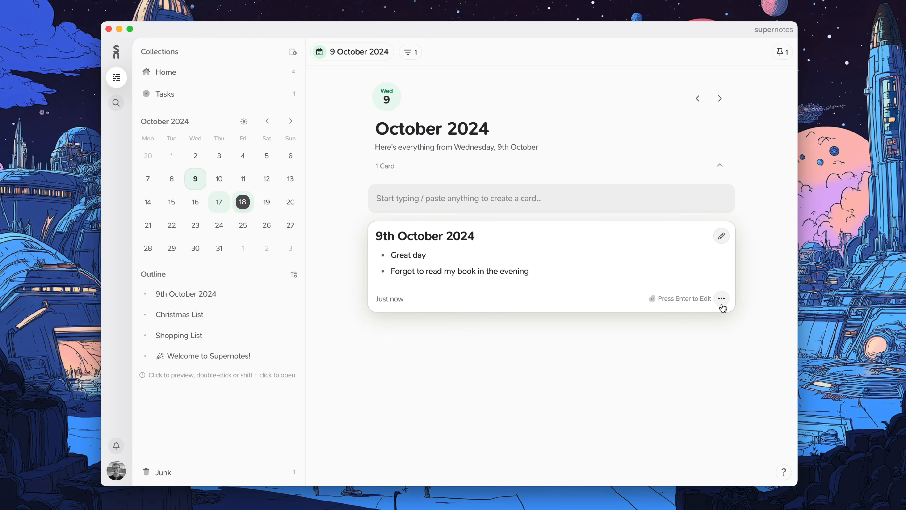
Change the target date of the "9th October 2024" card to 10 October 2024.
left_click(722, 303)
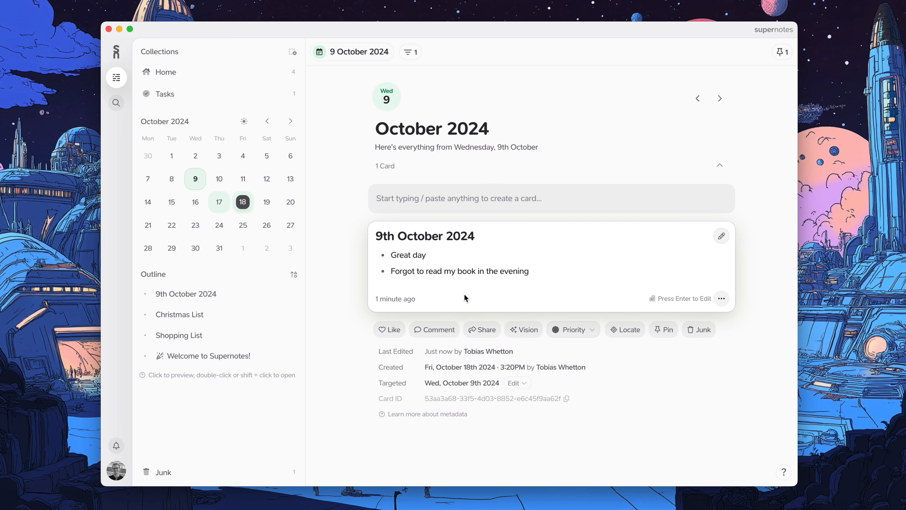
left_click(521, 384)
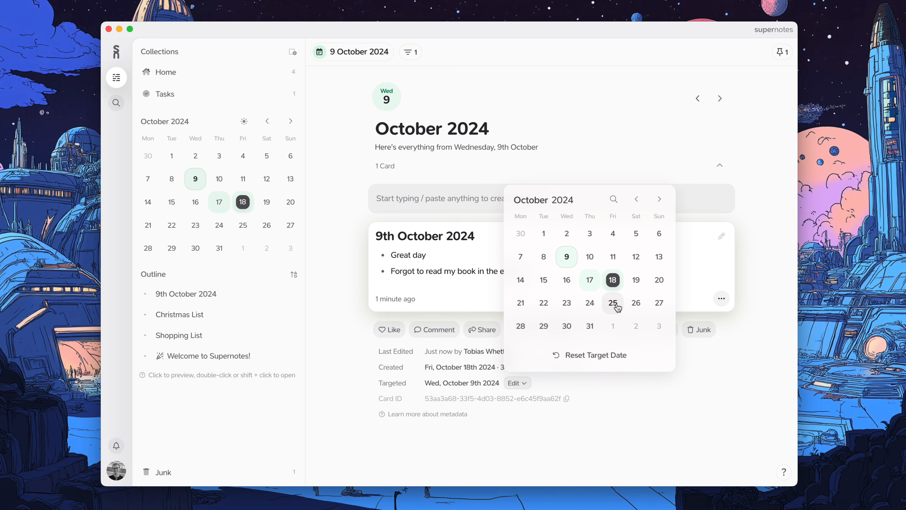
left_click(587, 259)
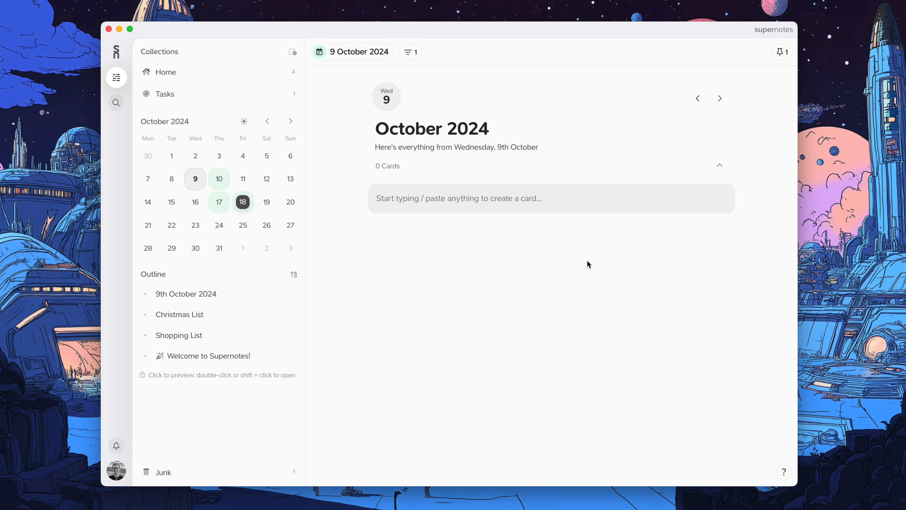
Open the 10 October 2024 day and move its "9th October 2024" card back to 9 October on the calendar.
left_click(226, 187)
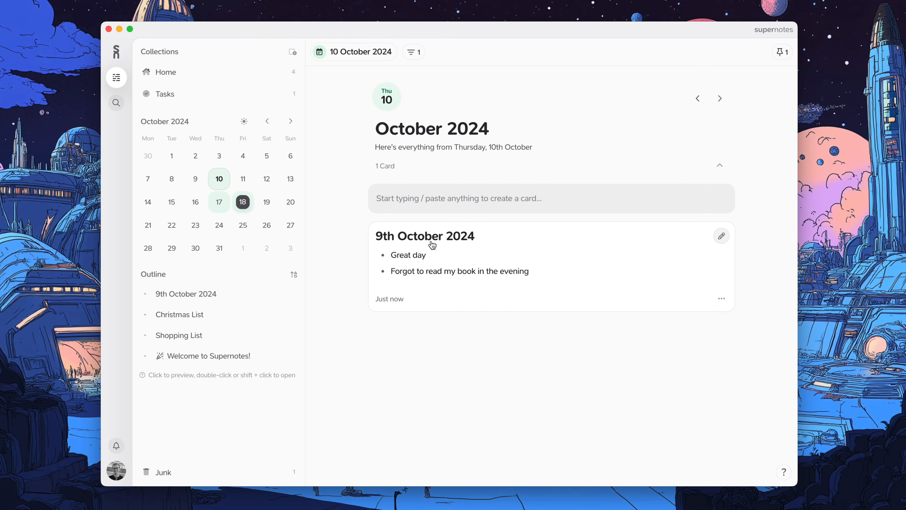
left_click_drag(432, 245, 192, 186)
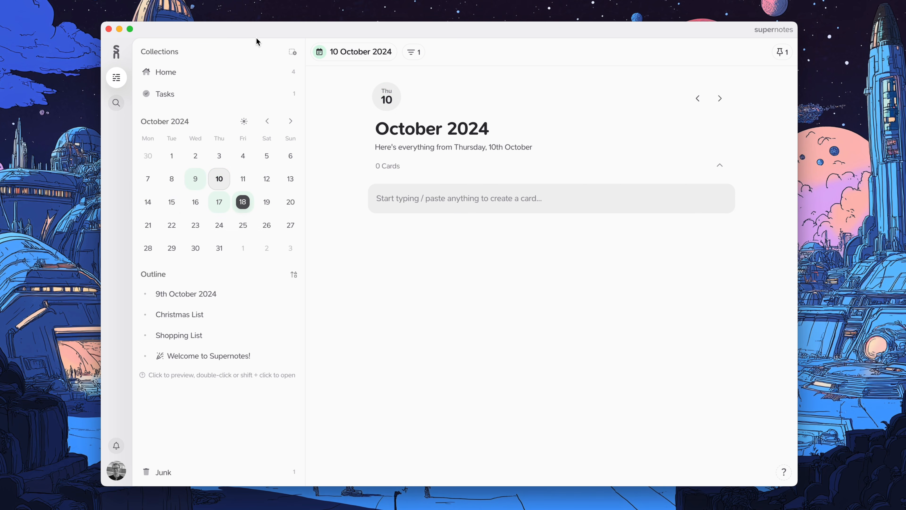
Create a Home card titled "Growth Meeting - 22nd Oct 2024" with the text "YouTube video progress".
left_click(223, 73)
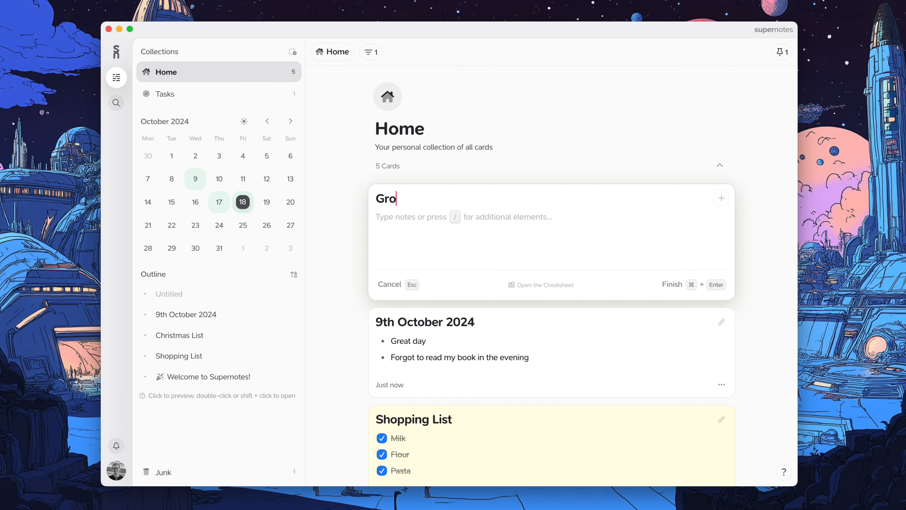
type("wth Meeting YouTube video proc")
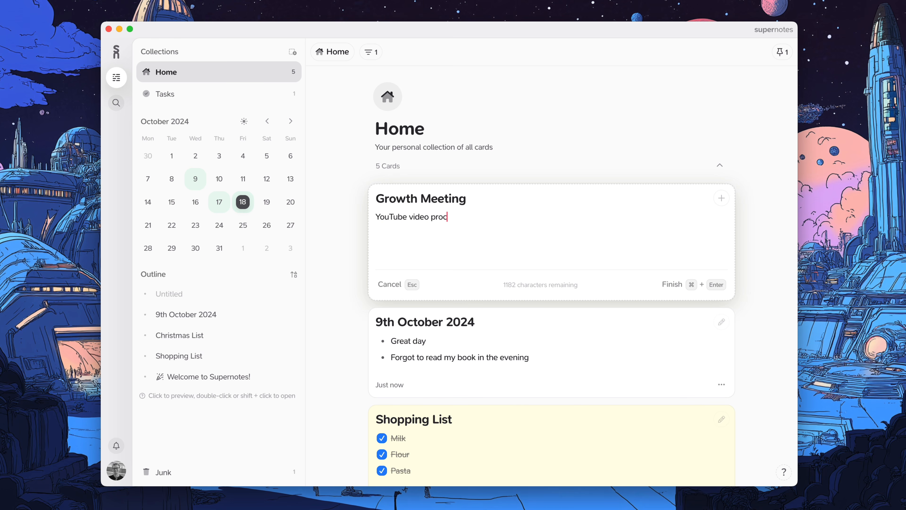
key("BackSpace")
type("gress")
left_click(503, 200)
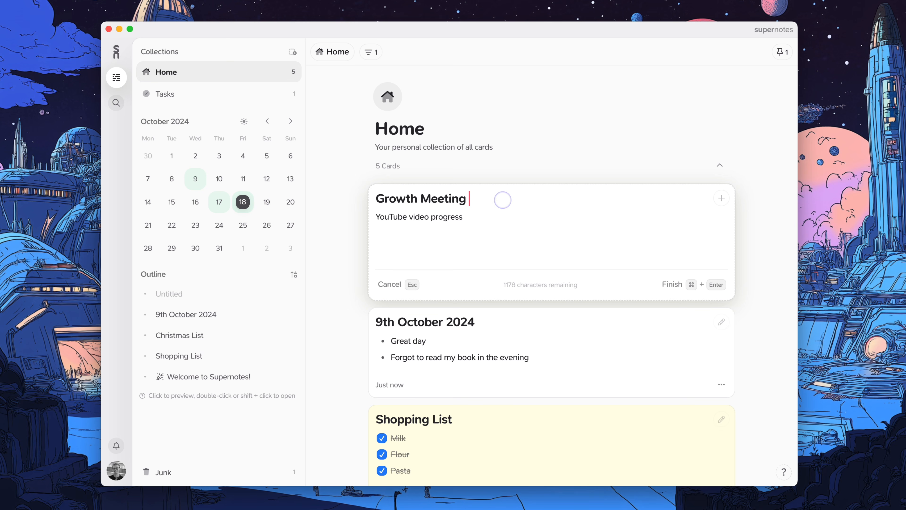
type("- 22nd Oct 20")
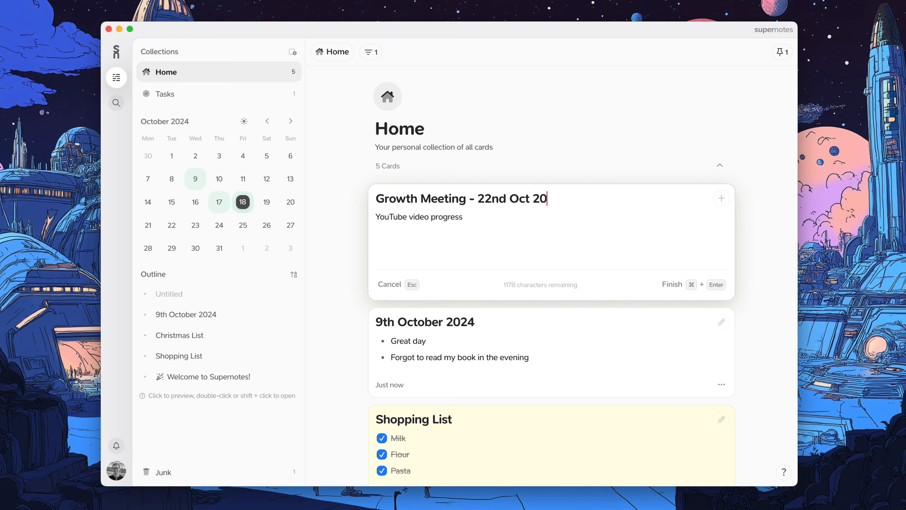
type("24")
key("super+Return")
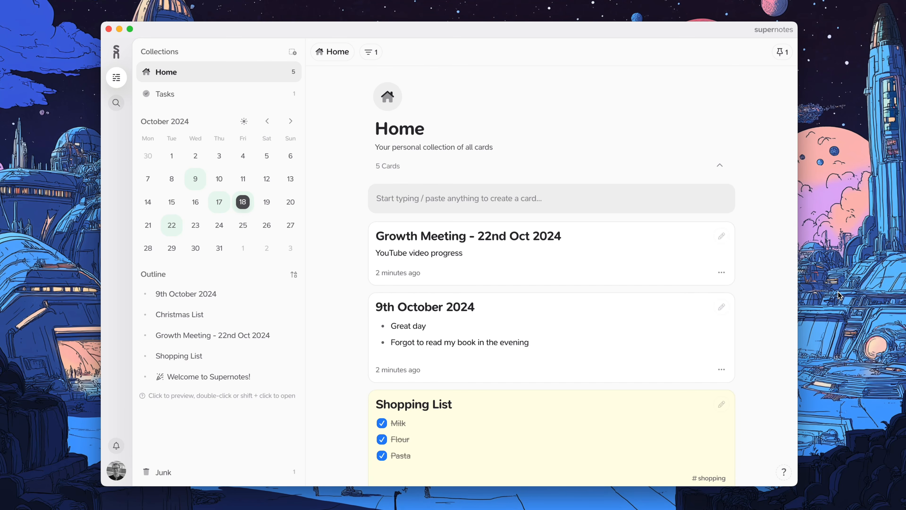
Create a card titled "Meetings" with the text "This will house all meetings.".
type("Meetings")
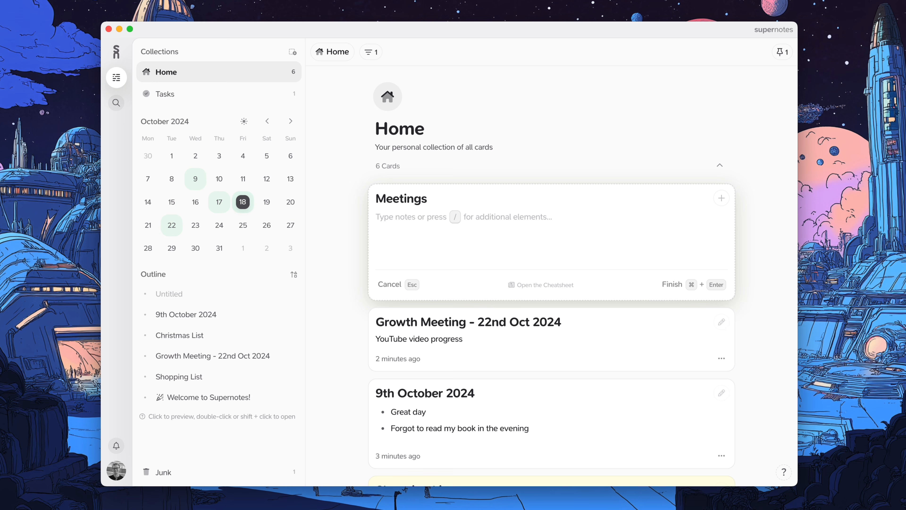
type("This")
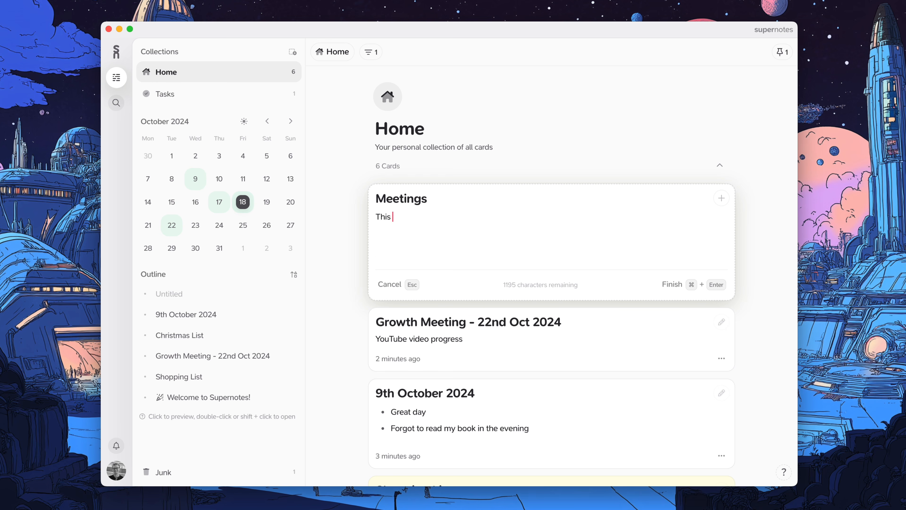
type(" will house all meetings.")
key("super+Return")
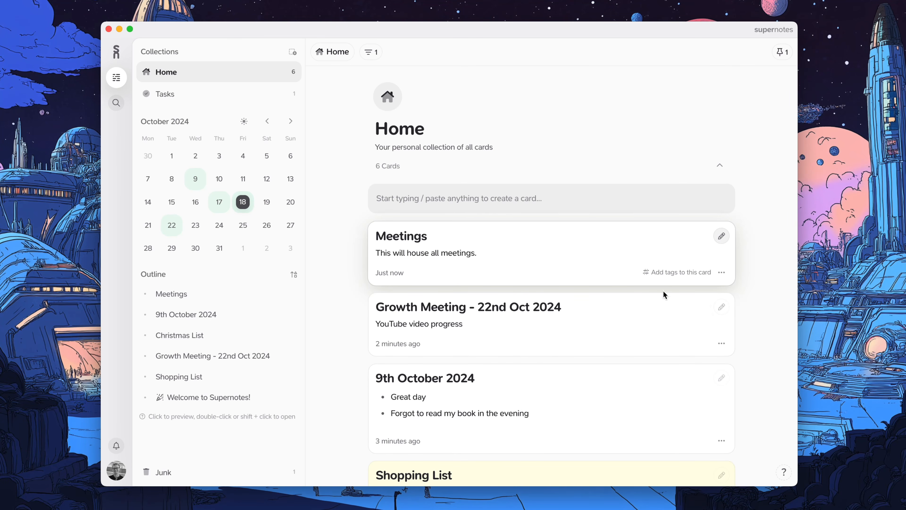
Preview the Meetings card and close the preview.
left_click(409, 240)
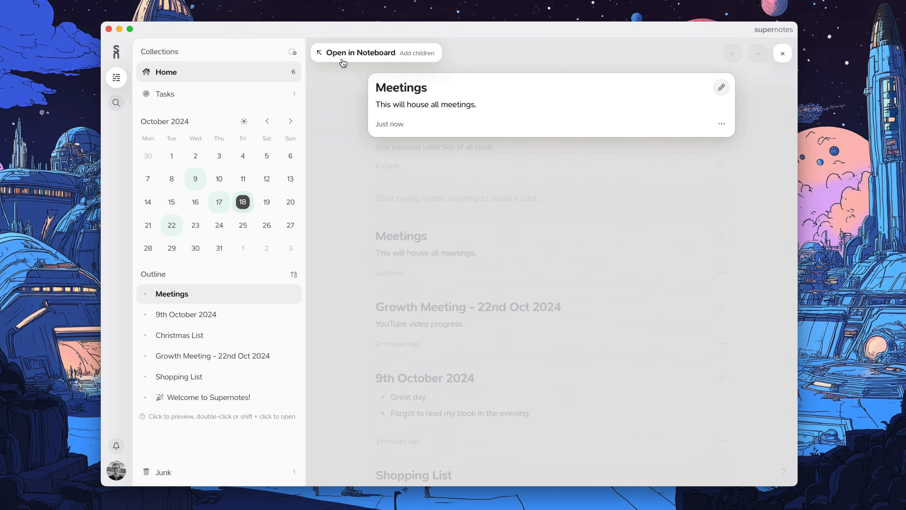
left_click(326, 113)
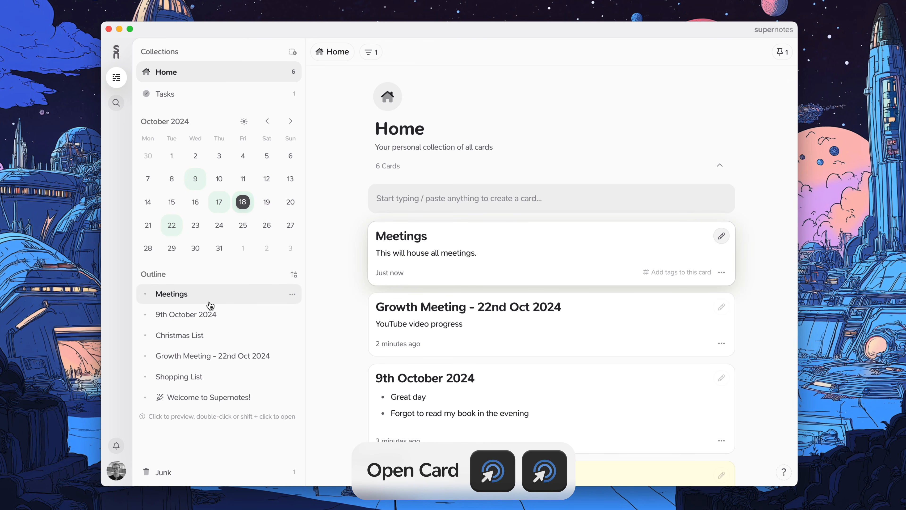
Open the Meetings card and create a child card titled "Upcoming Features - 19th Oct 2024" with the bullet "Sharing Custom Collections".
double_click(396, 244)
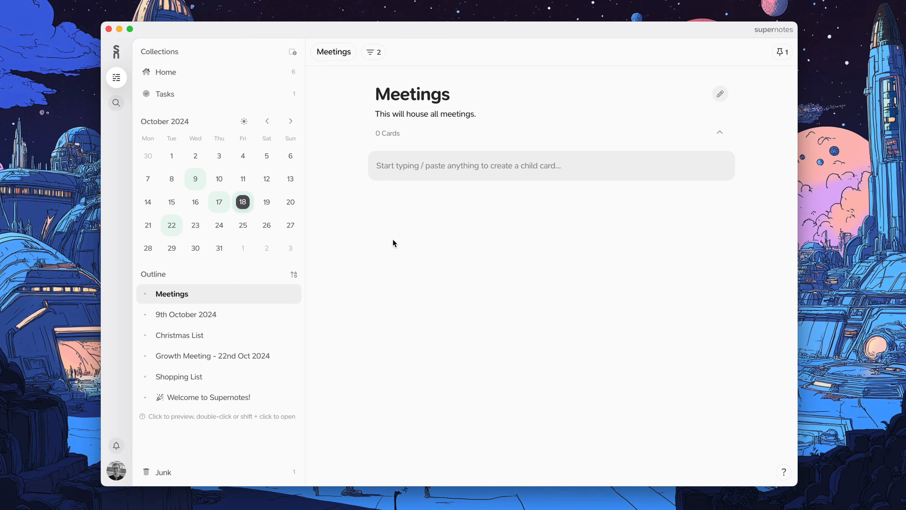
type("Upcoming ")
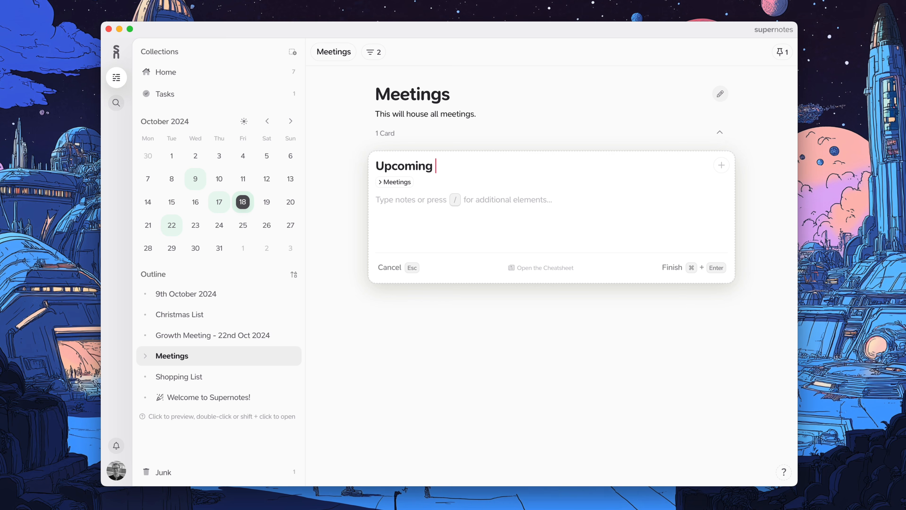
type("Features - 19th")
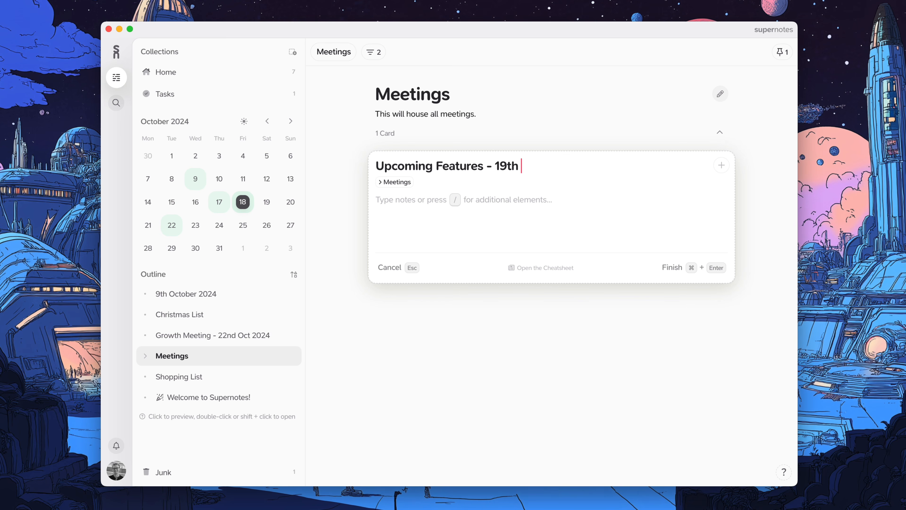
type(" Oct 2024")
key("Return")
type("-")
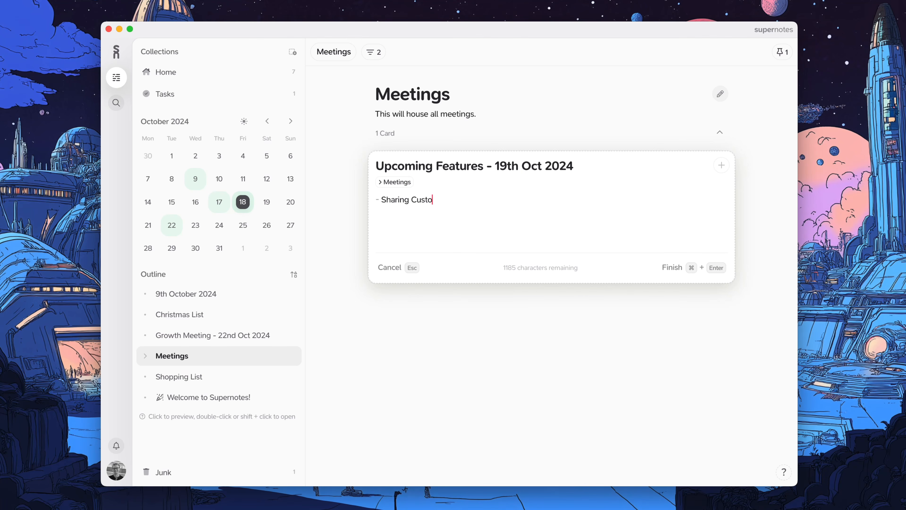
type("m Collections")
key("super+Return")
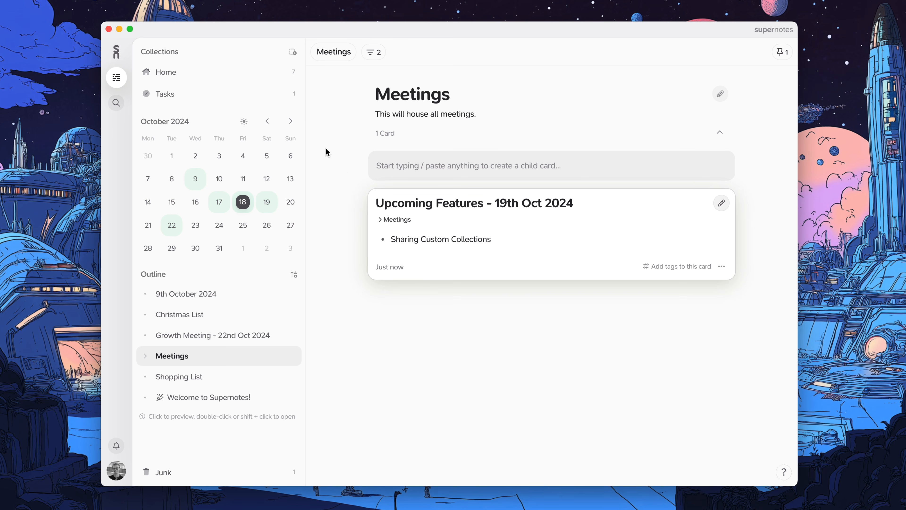
Return to the Home collection, preview the Meetings card there and close the preview.
left_click(243, 75)
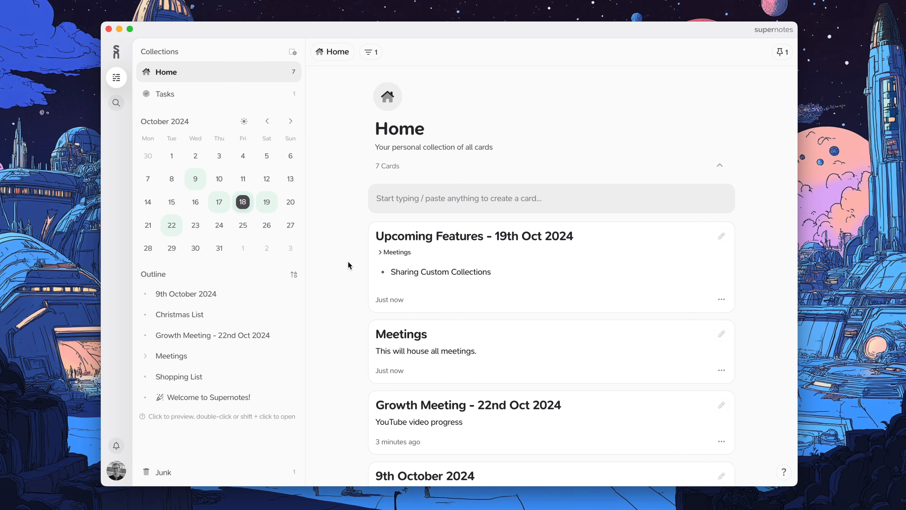
scroll(348, 265, "down", 3)
left_click(393, 257)
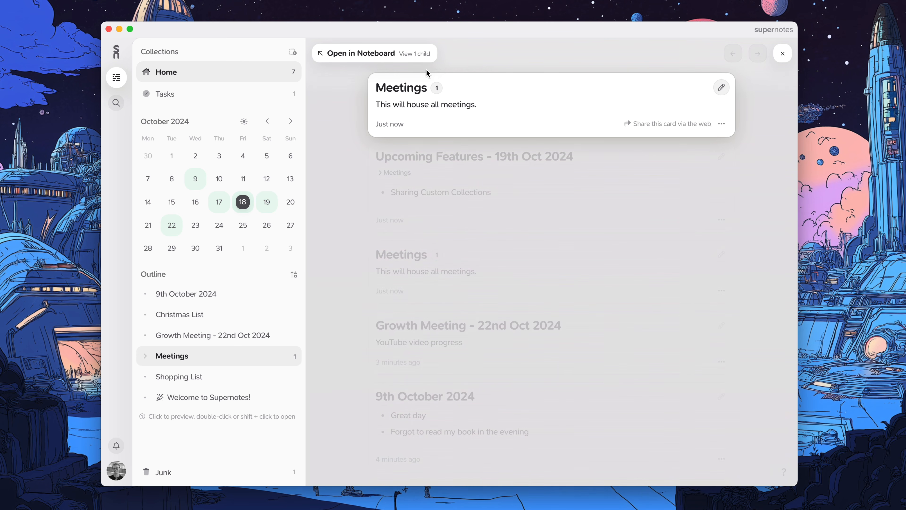
left_click(360, 216)
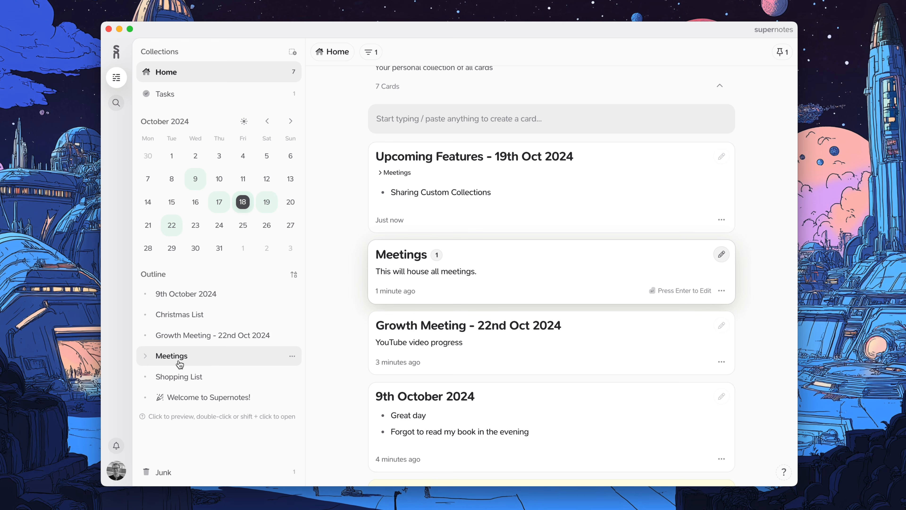
Expand Meetings in the outline, nest the "Growth Meeting - 22nd Oct 2024" card under it and open Meetings.
left_click(145, 356)
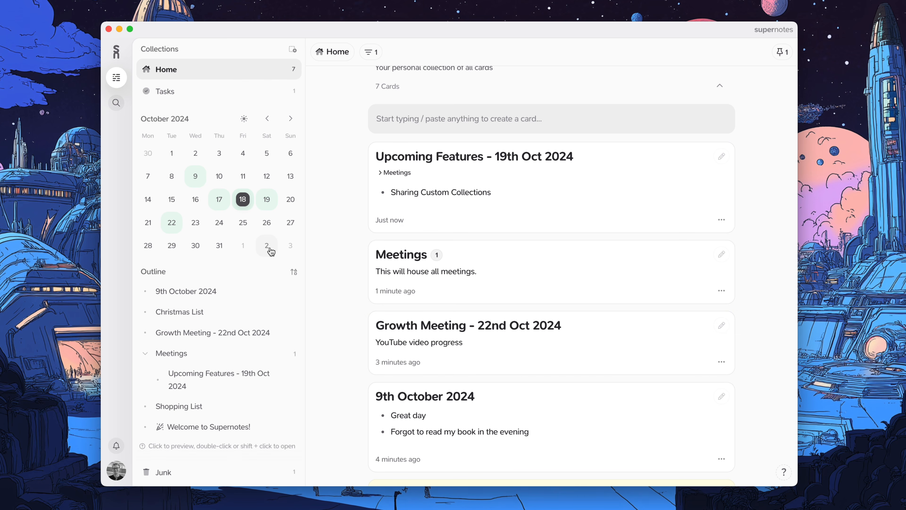
left_click(229, 337)
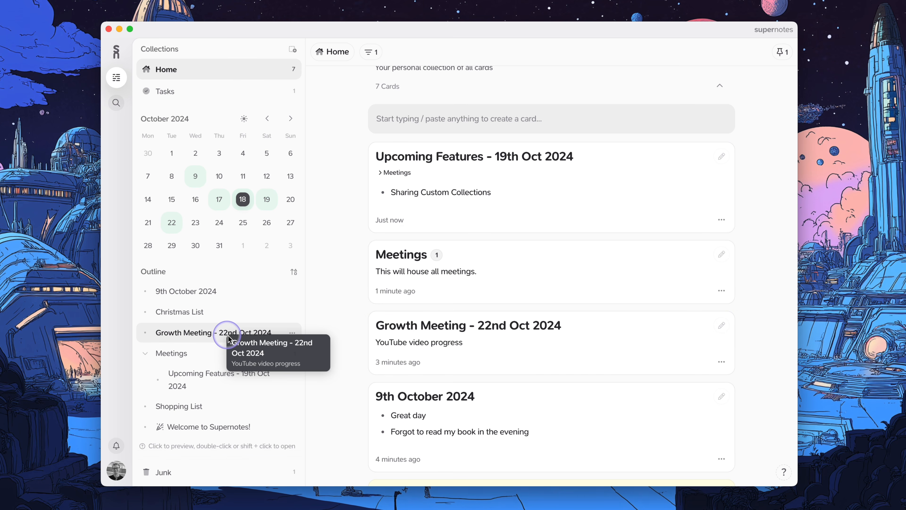
left_click_drag(228, 337, 203, 358)
left_click(178, 332)
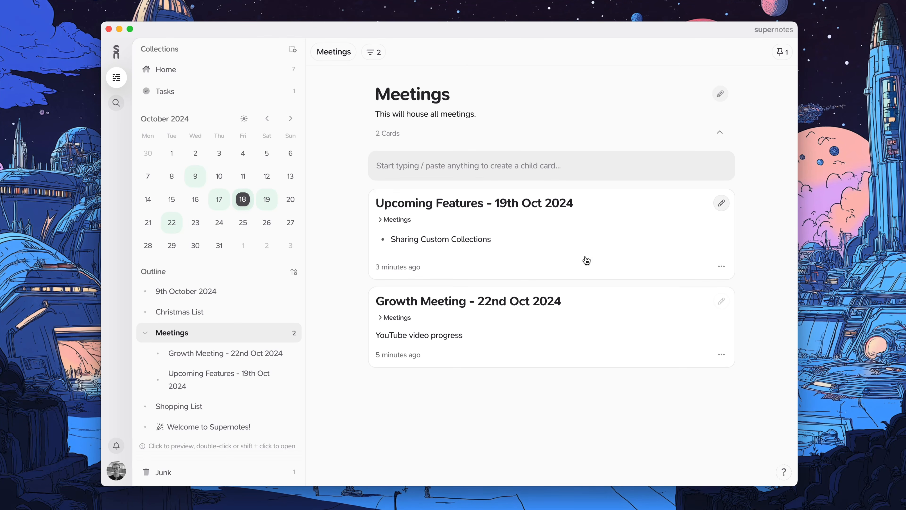
Add the tag "features" to the "Upcoming Features - 19th Oct 2024" card and save it.
left_click(581, 253)
left_click(549, 241)
type("#")
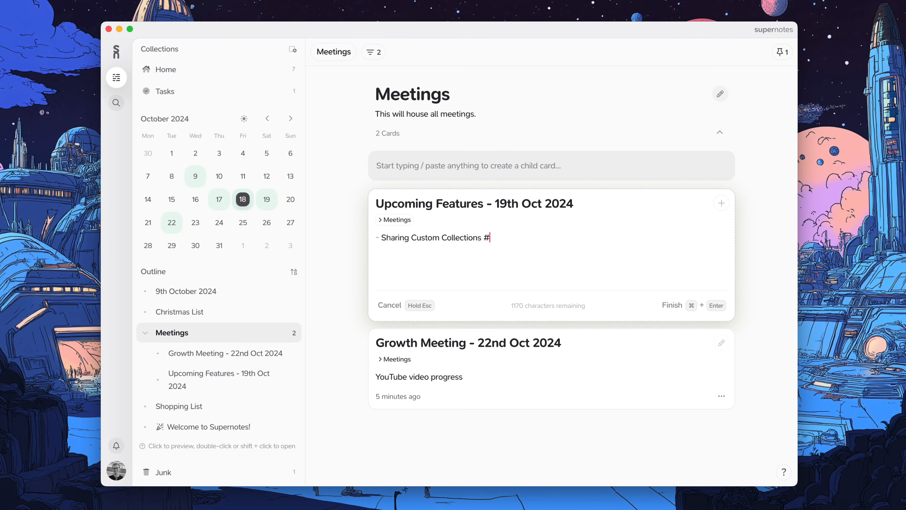
type("features")
key("Return")
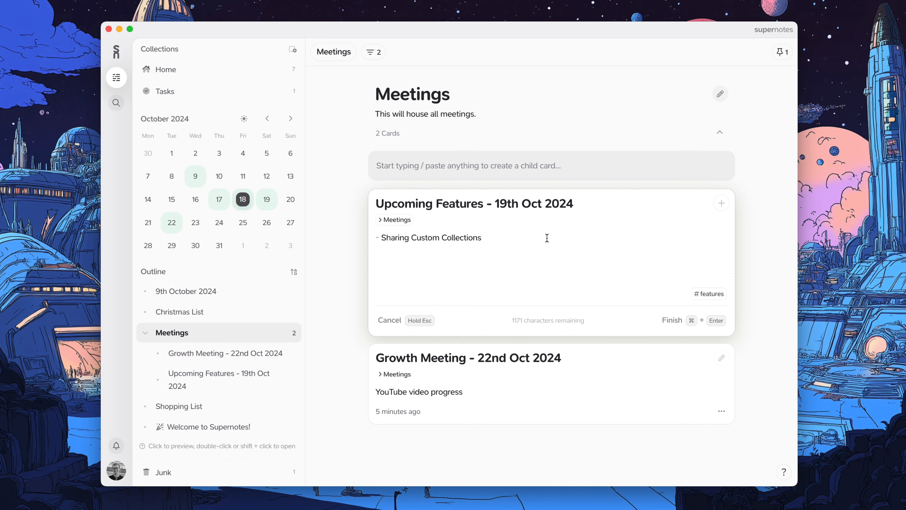
left_click(694, 320)
Add the tag "growth" to the "Growth Meeting - 22nd Oct 2024" card and save it.
left_click(523, 327)
left_click(500, 334)
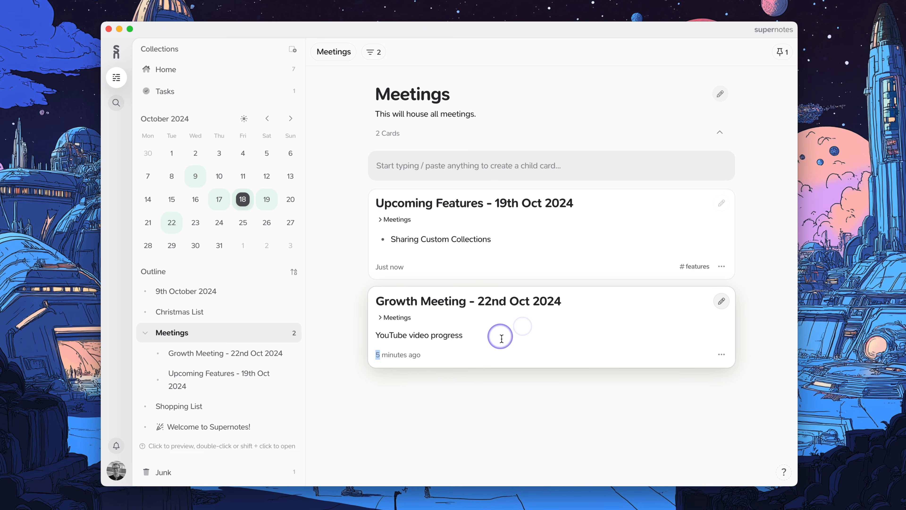
type("#growth")
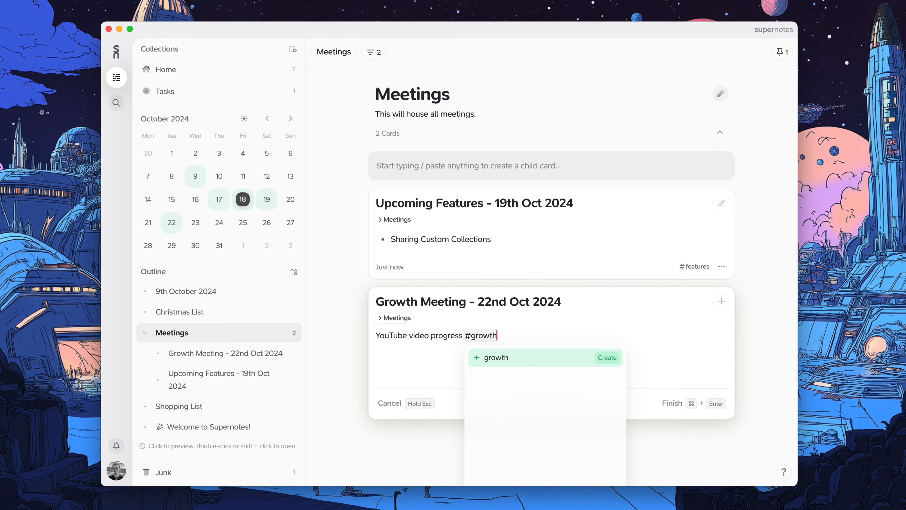
key("Return")
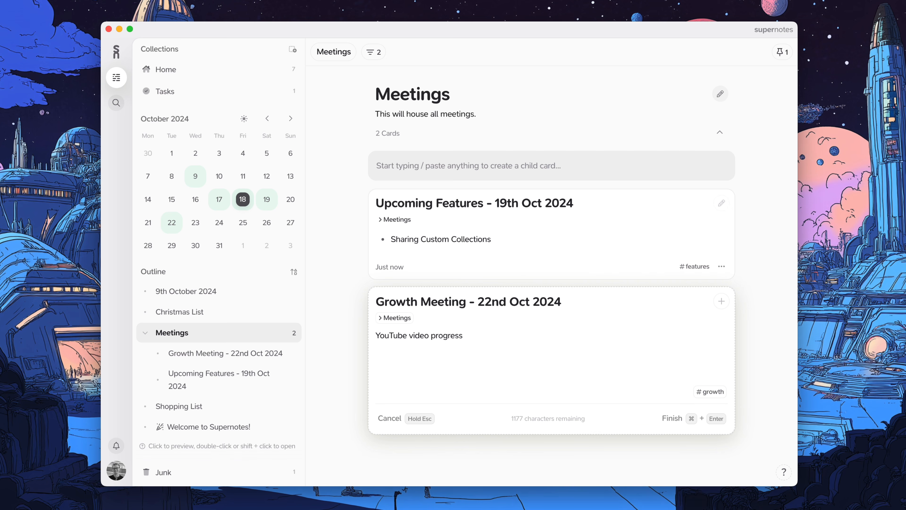
key("super+Return")
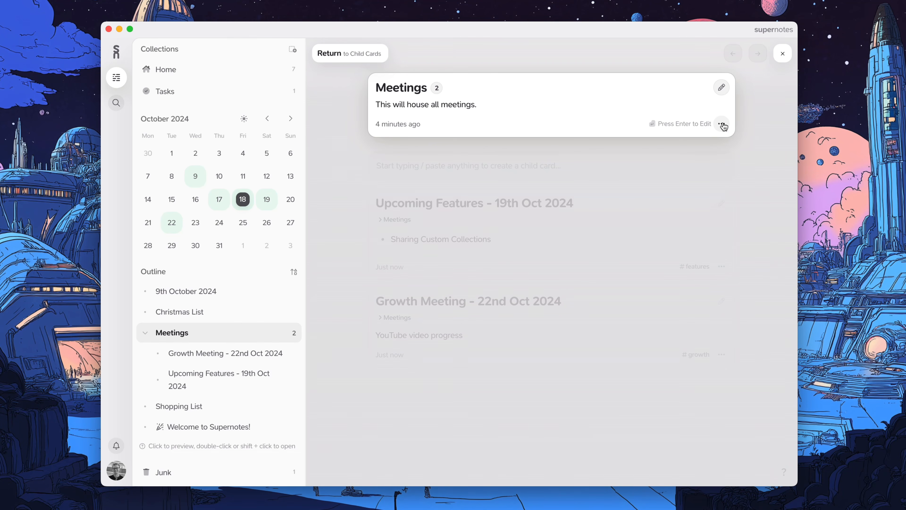
Show the Meetings card's metadata, start editing the card and give it the Briefcase icon.
left_click(722, 123)
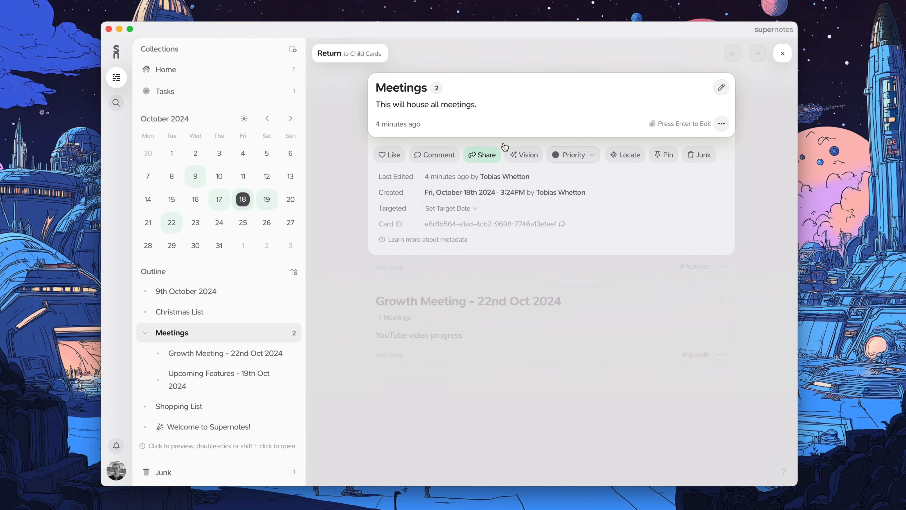
left_click(720, 86)
left_click(721, 89)
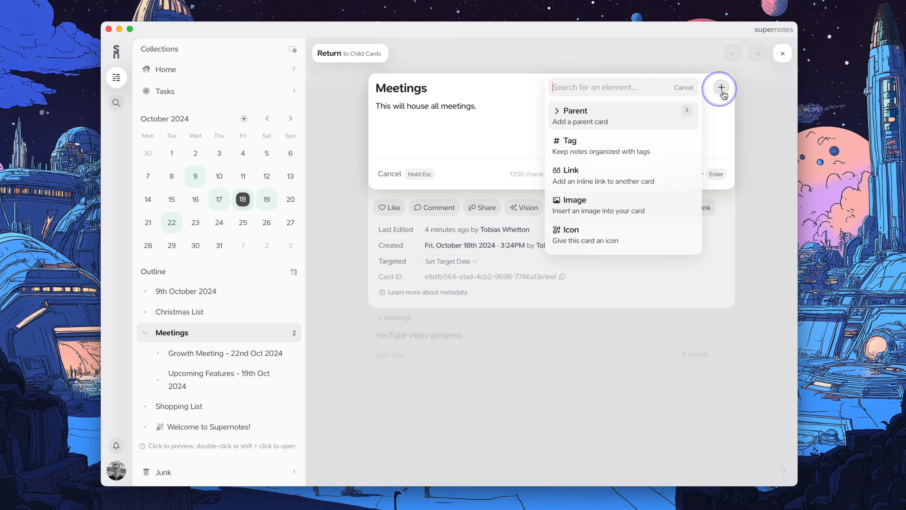
left_click(581, 240)
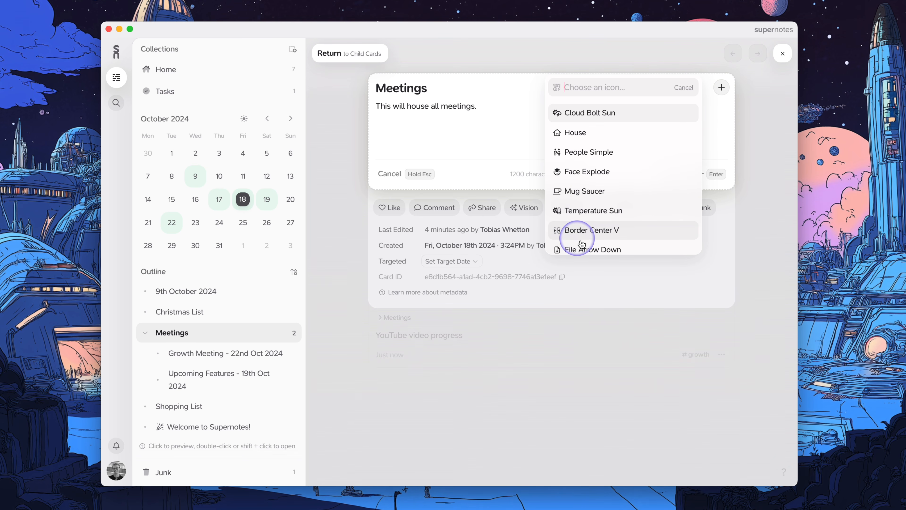
type("brie")
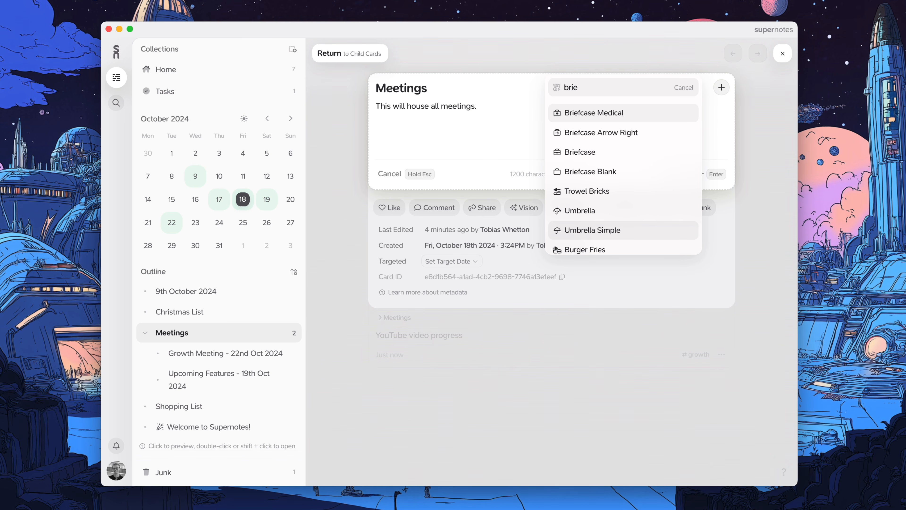
left_click(580, 152)
Set the Meetings card's color to Purple, save the card and close its preview.
left_click(722, 87)
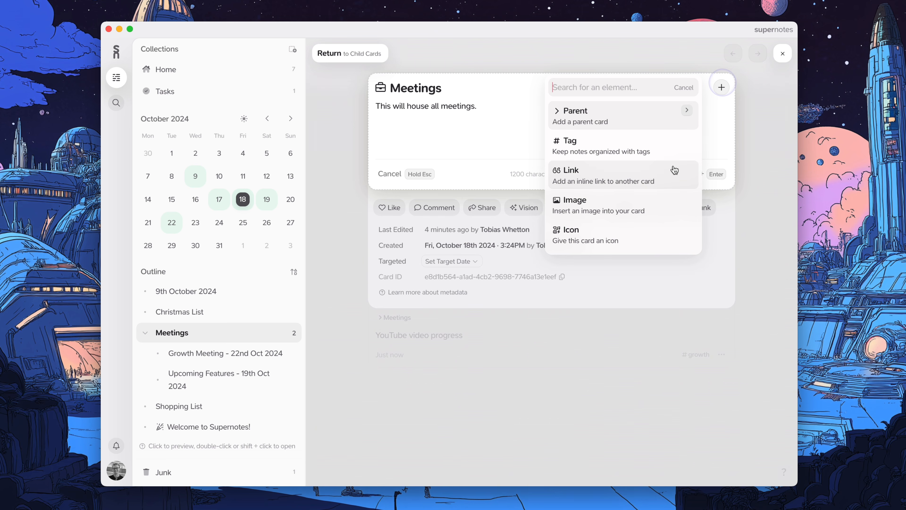
scroll(623, 239, "down", 4)
left_click(608, 235)
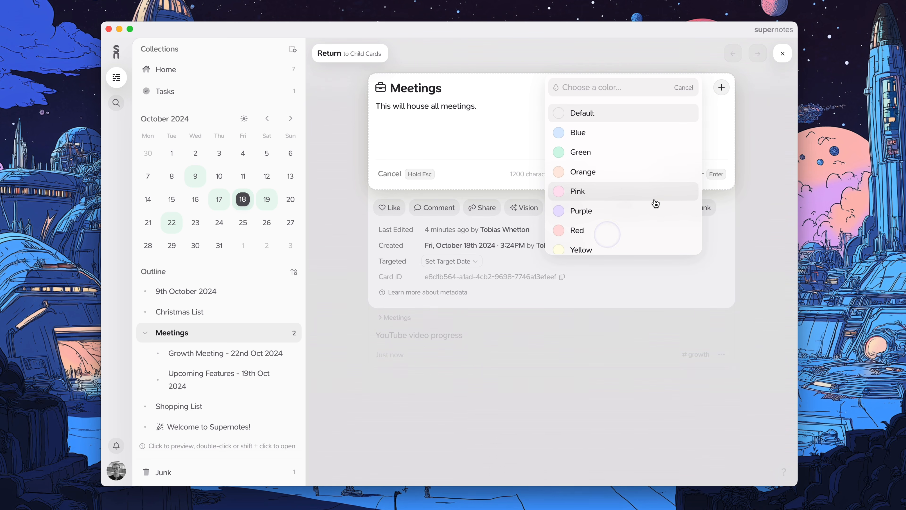
left_click(641, 210)
left_click(688, 175)
left_click(754, 160)
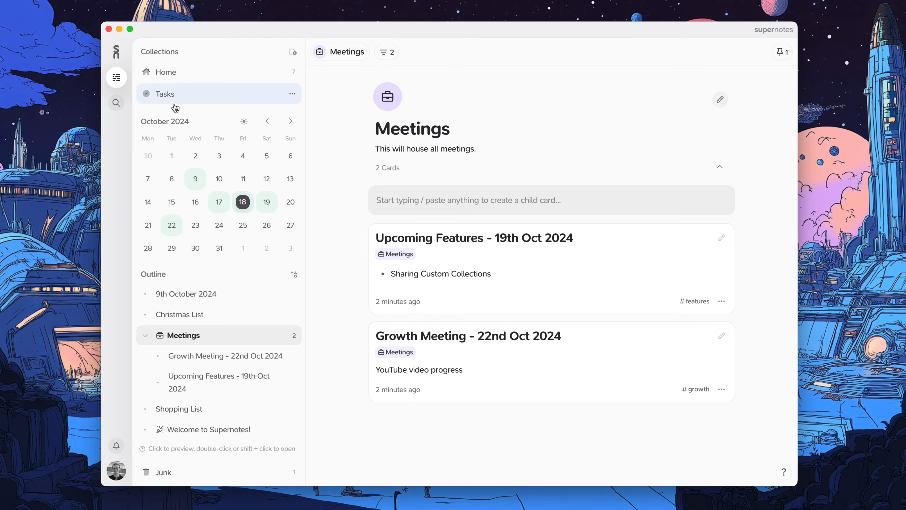
Create a Home card titled "Roman Empire" with the overview paragraph beginning "The Roman Empire was one of the most influential and enduring civilizations".
left_click(178, 76)
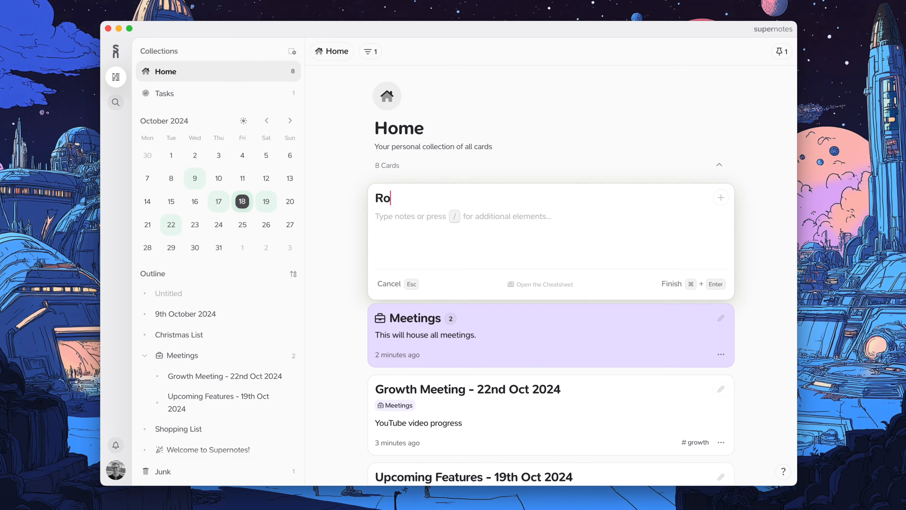
type("man Empire")
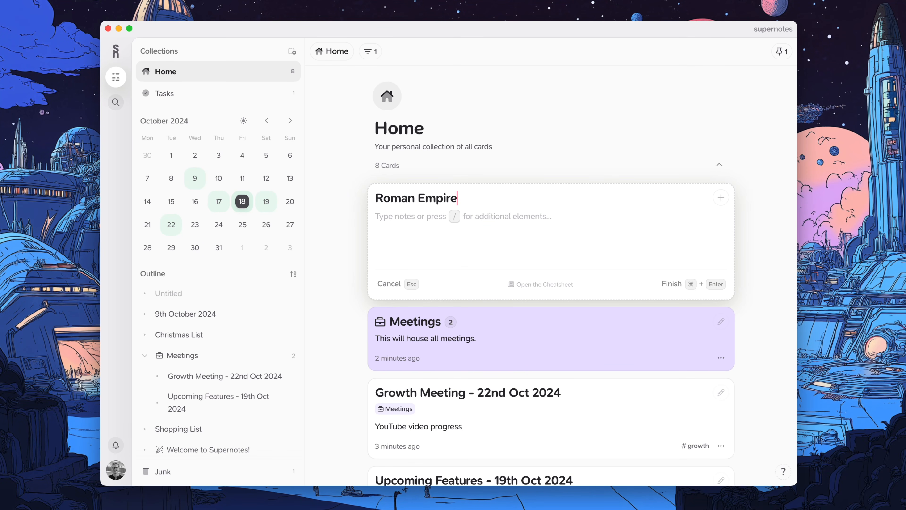
key("Return")
type("The Roman Empire was one of the most influential and enduring civilizations in world history. Emerging from the city-state of Rome in the Italian Peninsula around the 8th century BCE, it grew to dominate much of Europe, North Africa, and parts of the Middle East. At its peak in the 2nd century CE, the empire covered approximately 5 million square kilometers and ruled over an estimated 70 million people.")
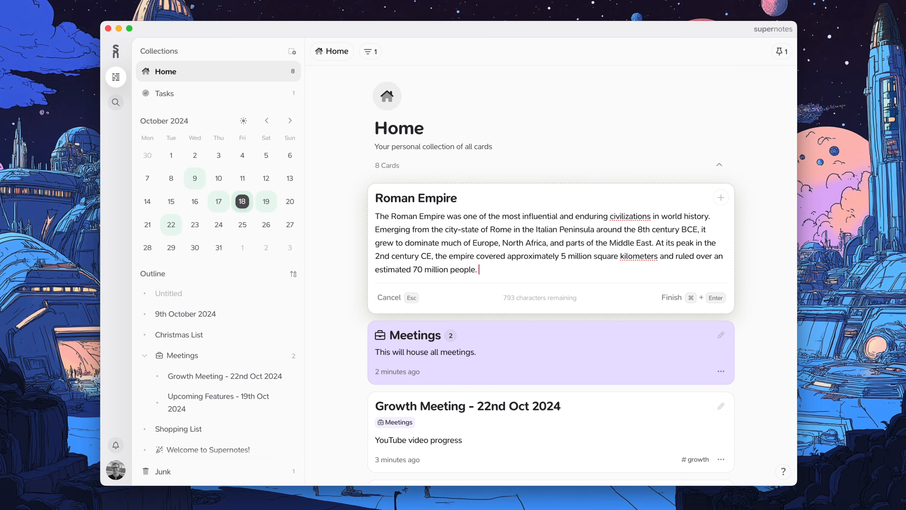
key("super+Return")
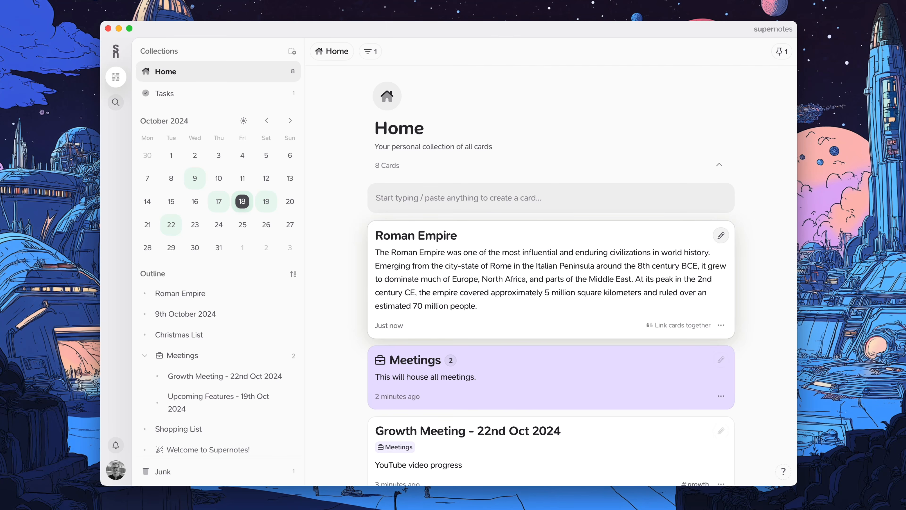
Open the Roman Empire card and create a child card titled "Colosseum" with the Flavian Amphitheatre description and the tag "building".
key("shift+space")
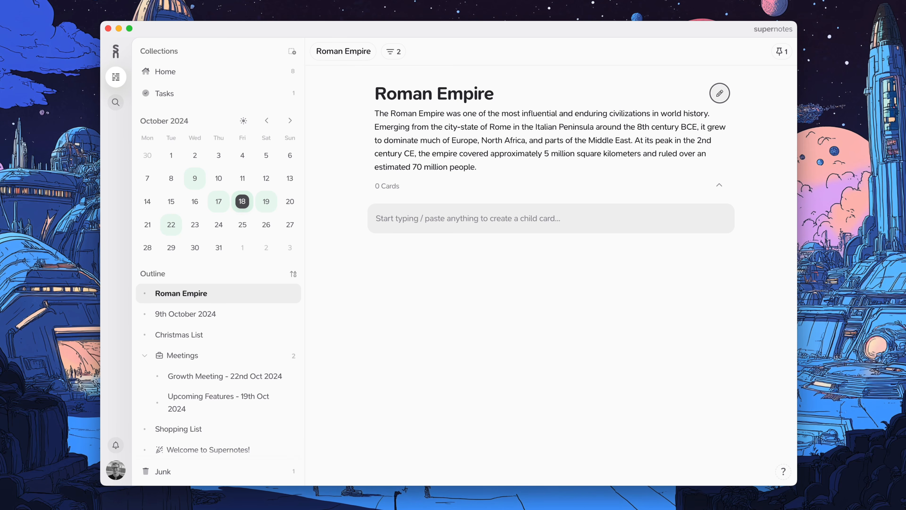
type("C")
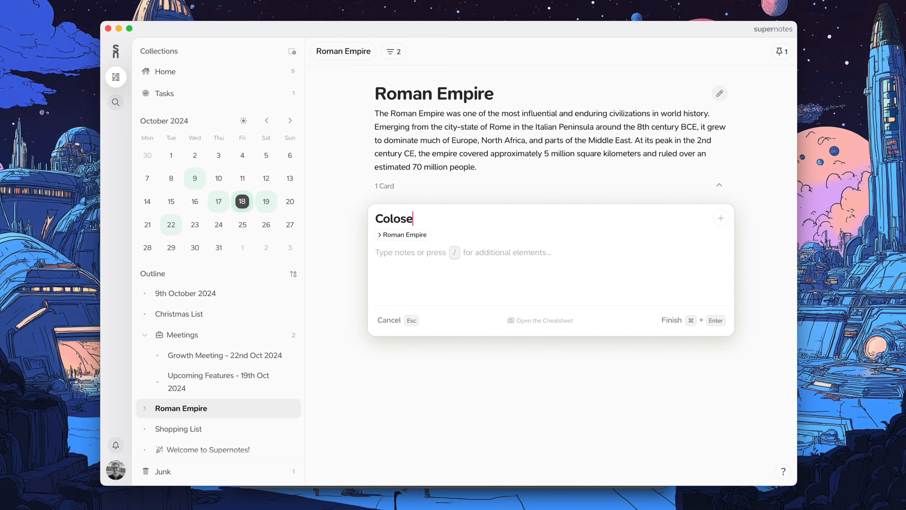
type("olosse")
type("um")
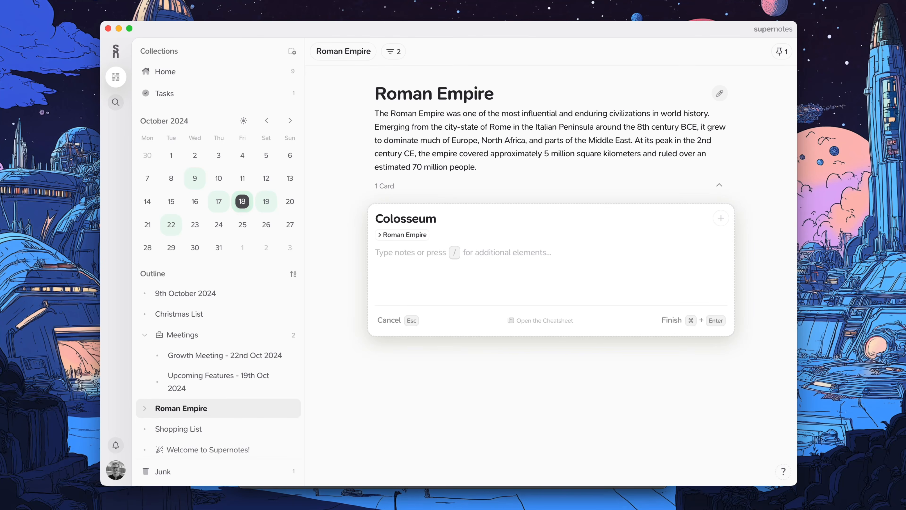
type("The Colosseum, also known as the Flavian Amphitheatre, is an iconic symbol of ancient Rome:  - **Construction**: Built between 70-80 AD under Emperor Vespasian - **Capacity**: Could hold up to 50,000-80,000 spectators - **Purpose**: Hosted gladiatorial contests, animal hunts, executions, and dramas - **Architecture**: Stands about 157 feet (48 meters) high with a complex system of vaults - **Legacy**: Despite partial ruins, it remains one of Rome's most popular tourist attractions  Despite its violent history, the Colosseum is now a testament to Roman engineering and a UNESCO World Heritage site.")
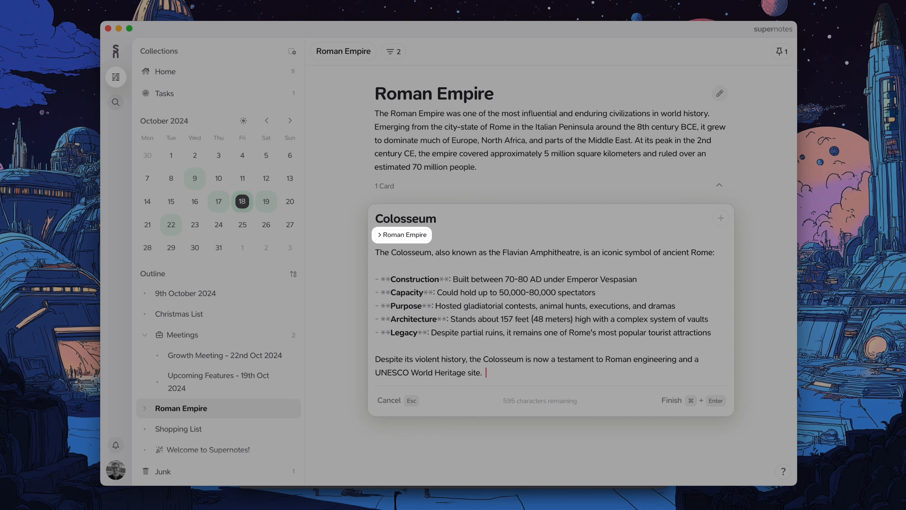
type("#building")
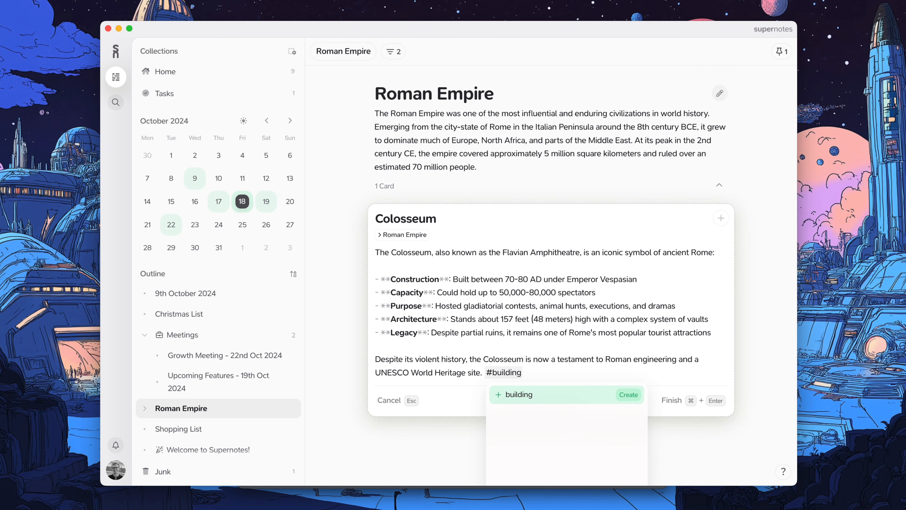
key("Return")
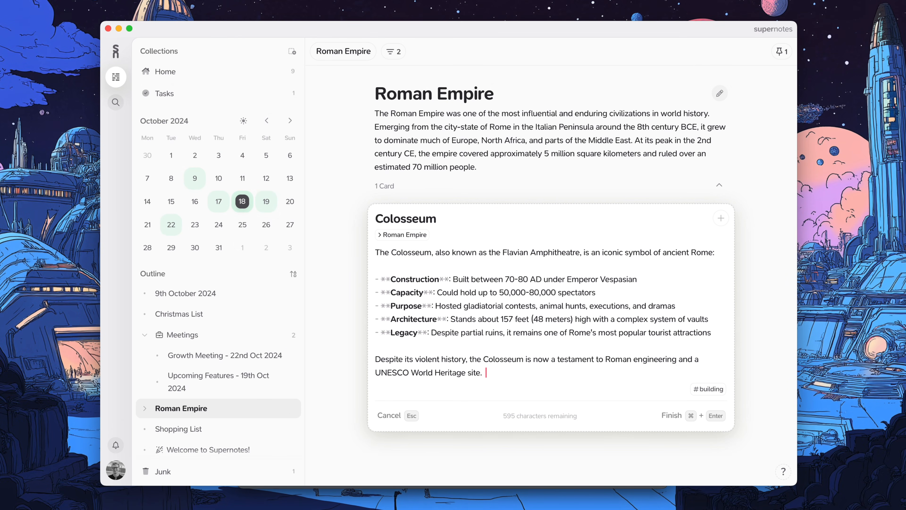
key("super+Return")
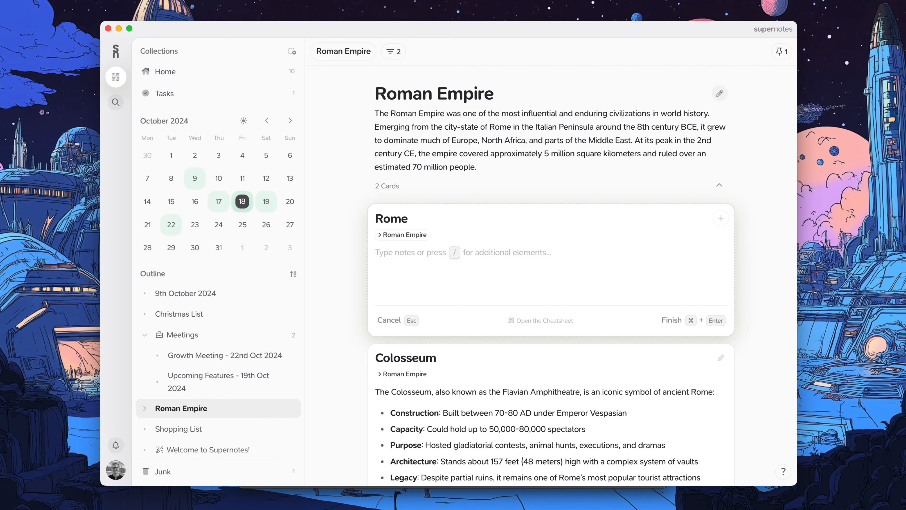
Fill the new Rome child card with "Is the capital of the Roman Empire and modern day Italy!" and save it.
type("I")
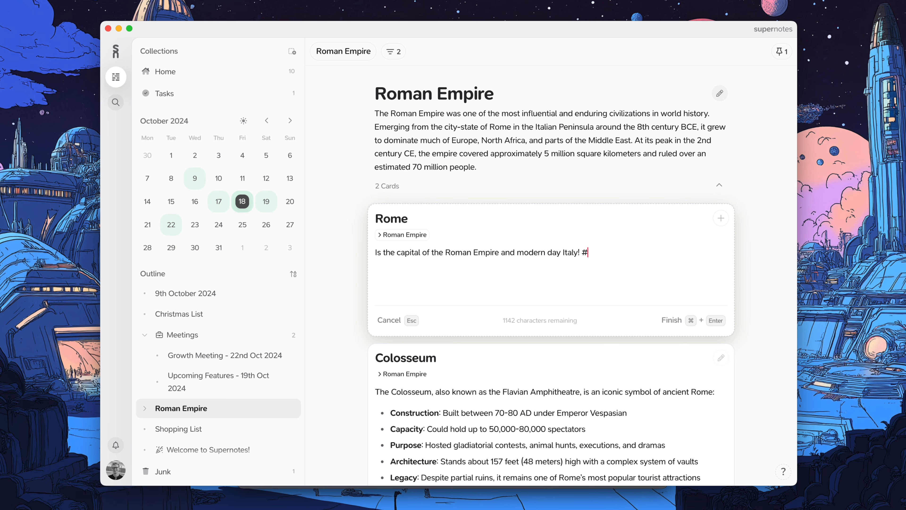
type("place")
key("Return")
key("super+Return")
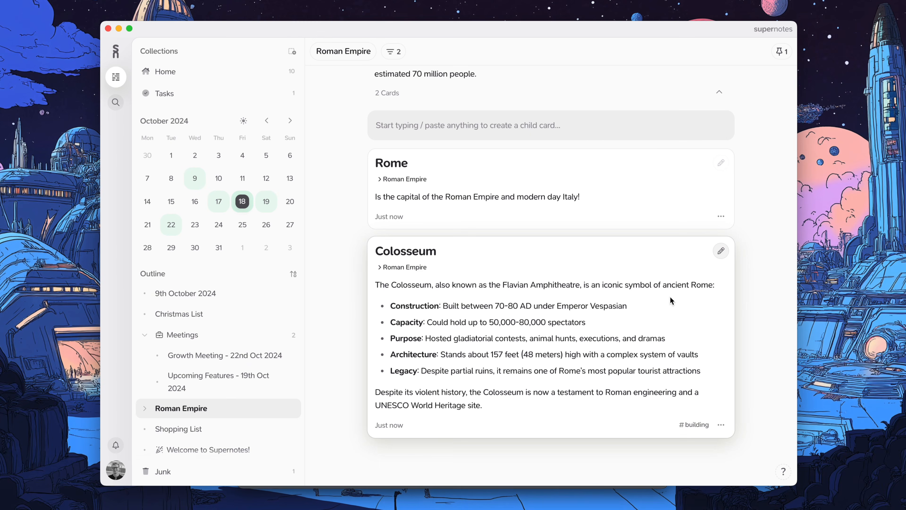
Start editing the Colosseum card and select the word "Rome" in its opening sentence.
double_click(668, 296)
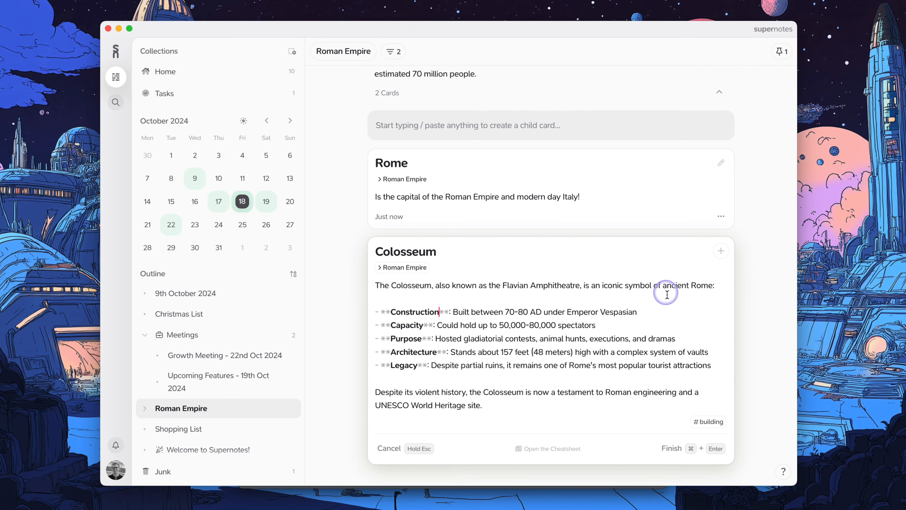
double_click(701, 286)
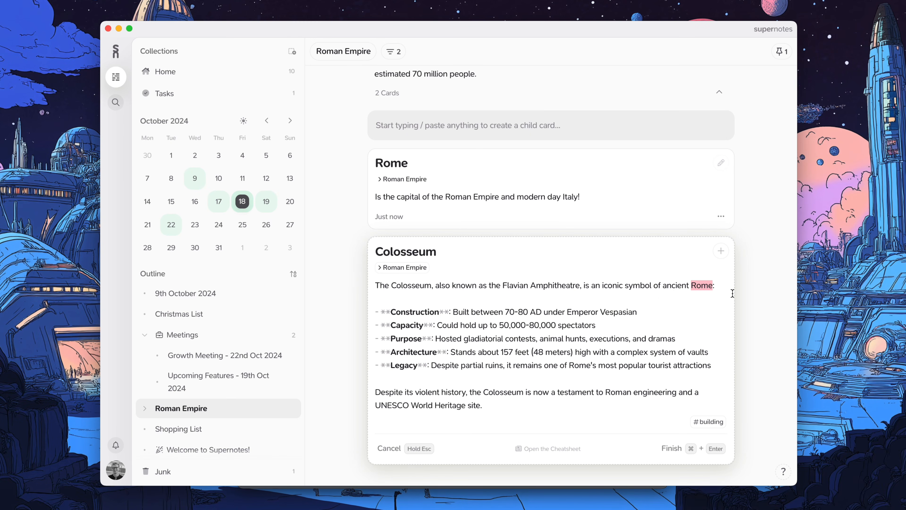
left_click(721, 251)
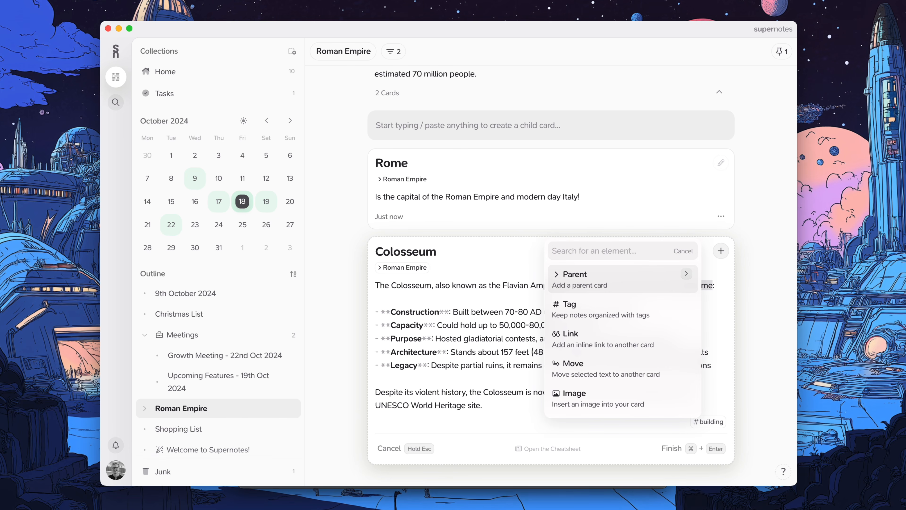
key("Down")
key("Down")
key("Down")
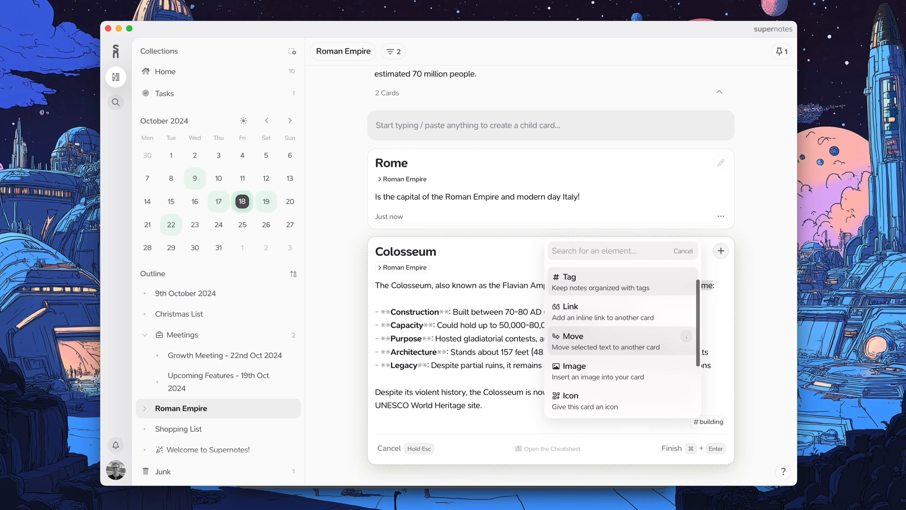
left_click(610, 311)
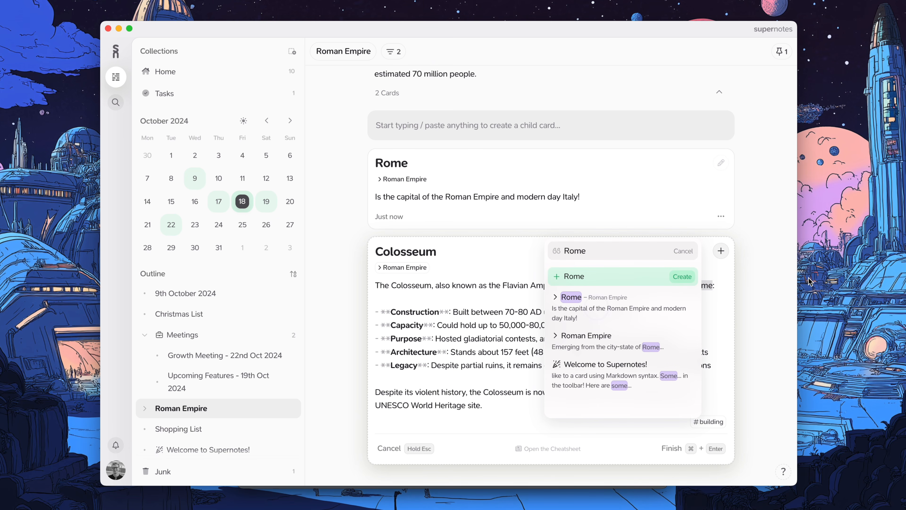
left_click(718, 303)
Replace the selected word "Rome" with an inline link to the Rome card and save the Colosseum card.
key("BackSpace")
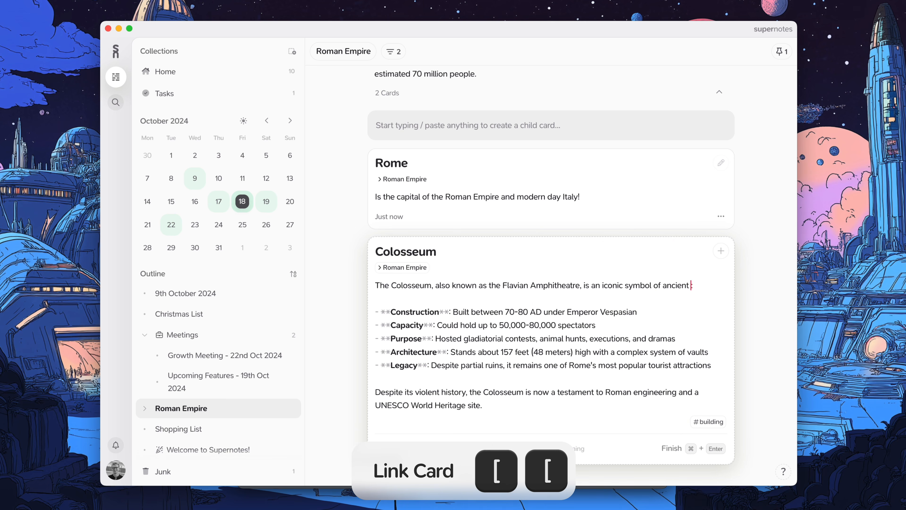
type("[[")
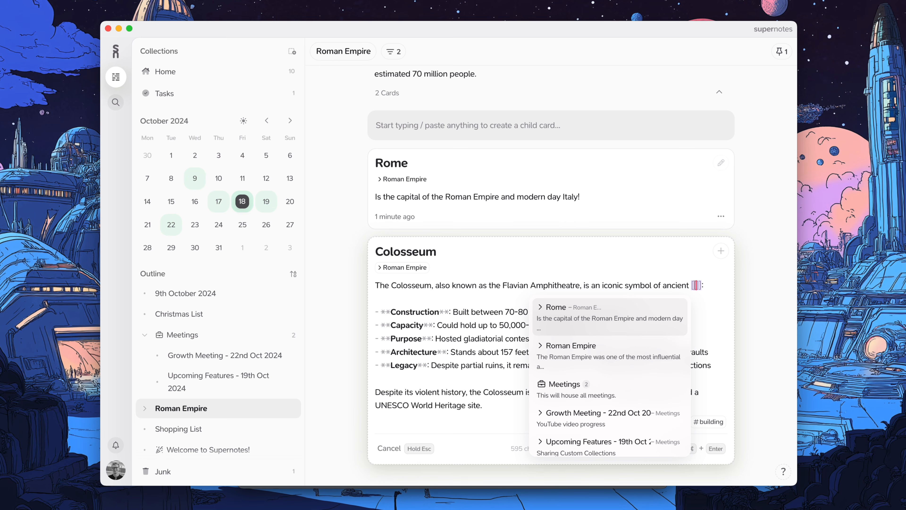
key("Down")
key("Down")
key("Up")
key("Up")
key("Return")
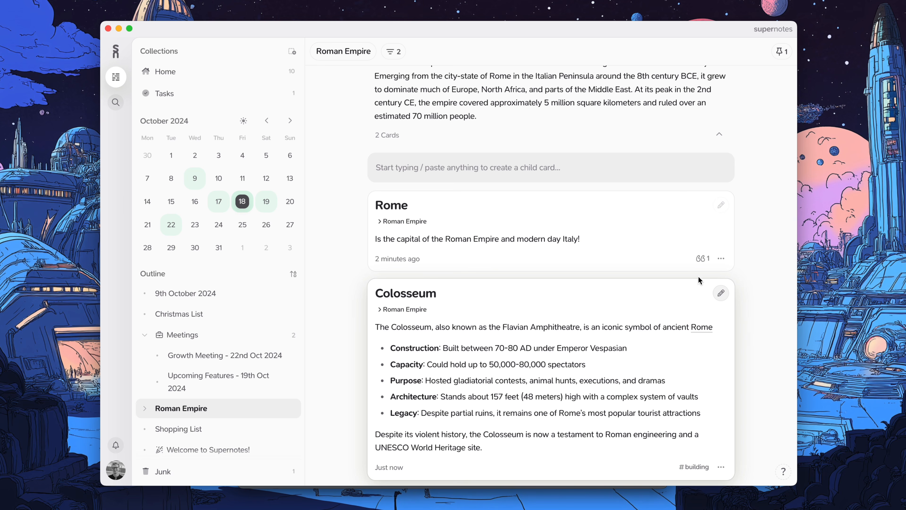
Show the Rome card's backlinks, preview the Rome card through its link in the Colosseum text, and close the preview.
left_click(703, 261)
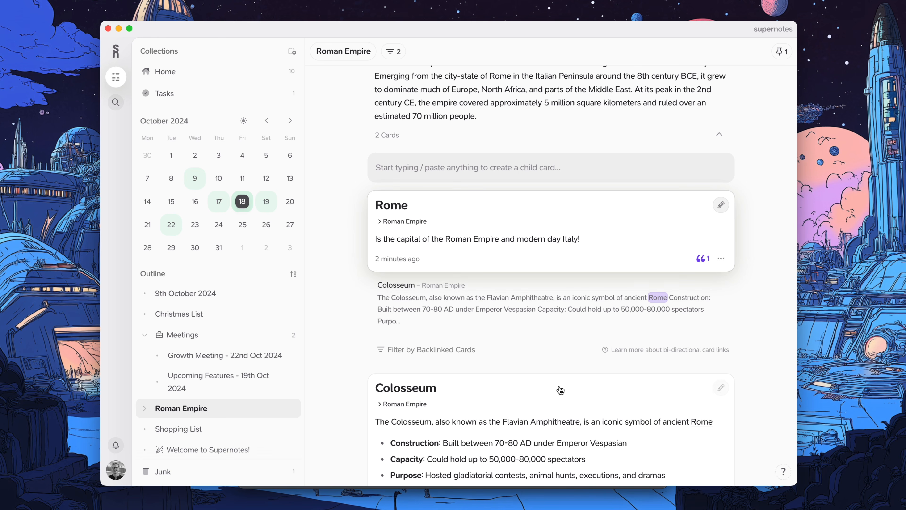
scroll(561, 393, "down", 3)
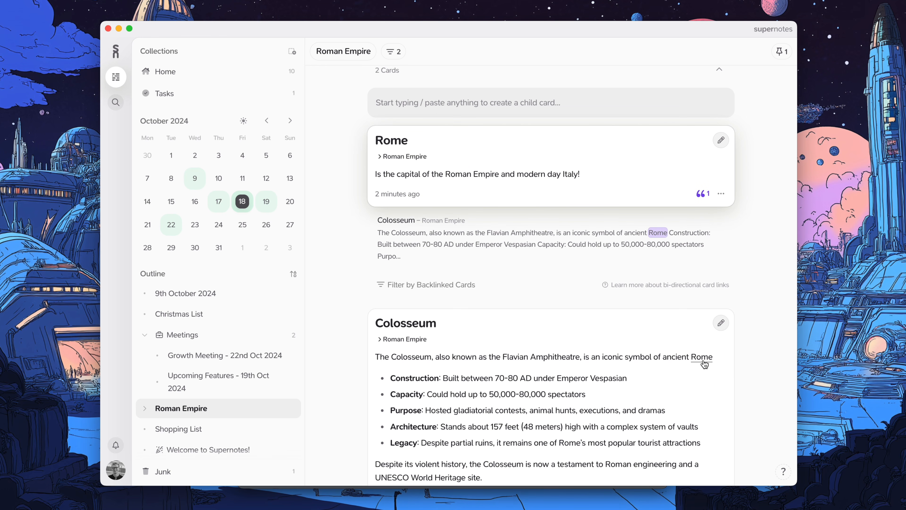
left_click(702, 359)
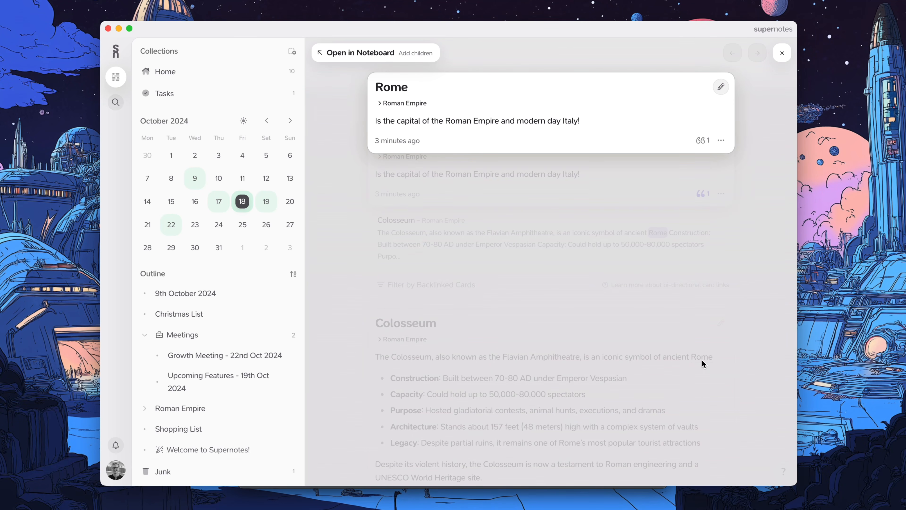
left_click(702, 362)
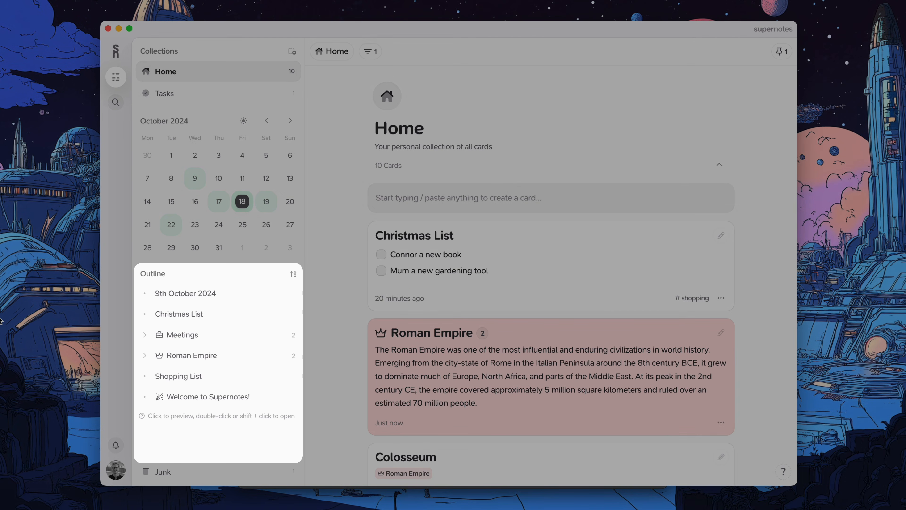
Expand and collapse the Meetings and Roman Empire cards in the outline to view their child cards.
left_click(144, 336)
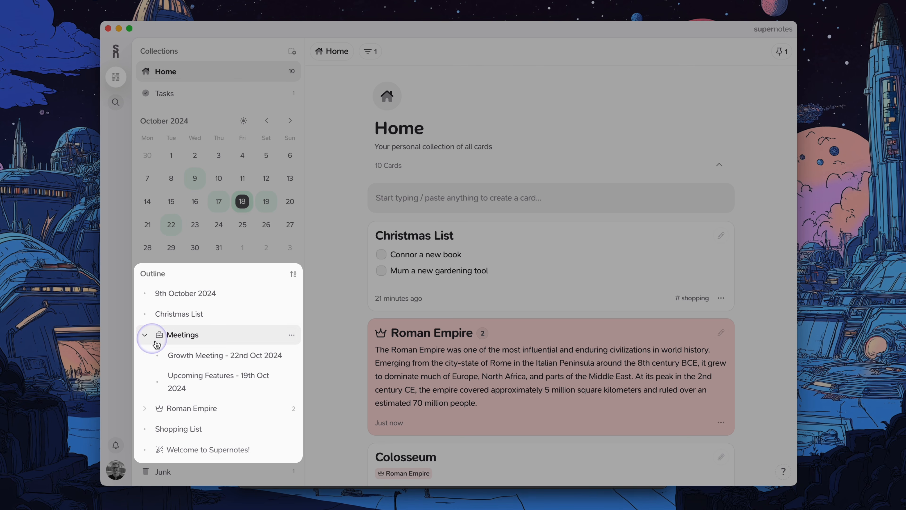
left_click(145, 409)
left_click(145, 409)
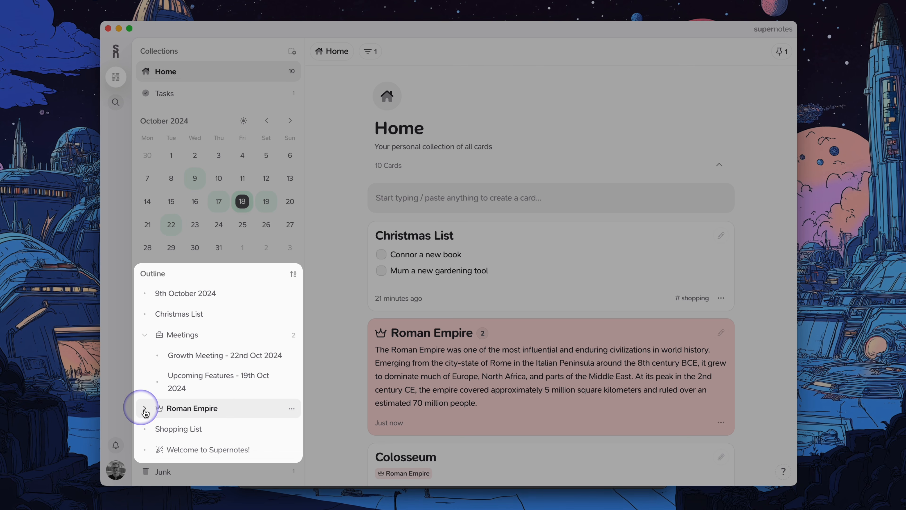
left_click(144, 336)
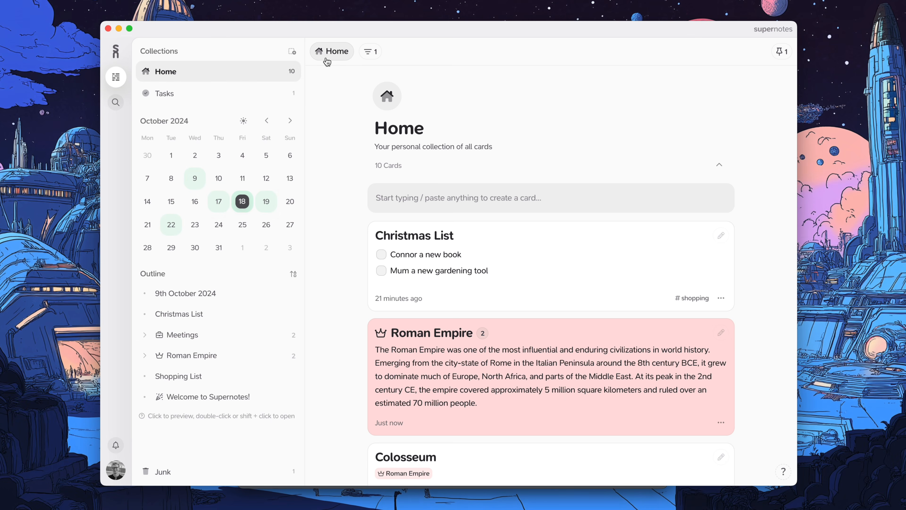
Set the Home collection to the Broadsheet view, then hide the sidebar and show it again.
left_click(326, 62)
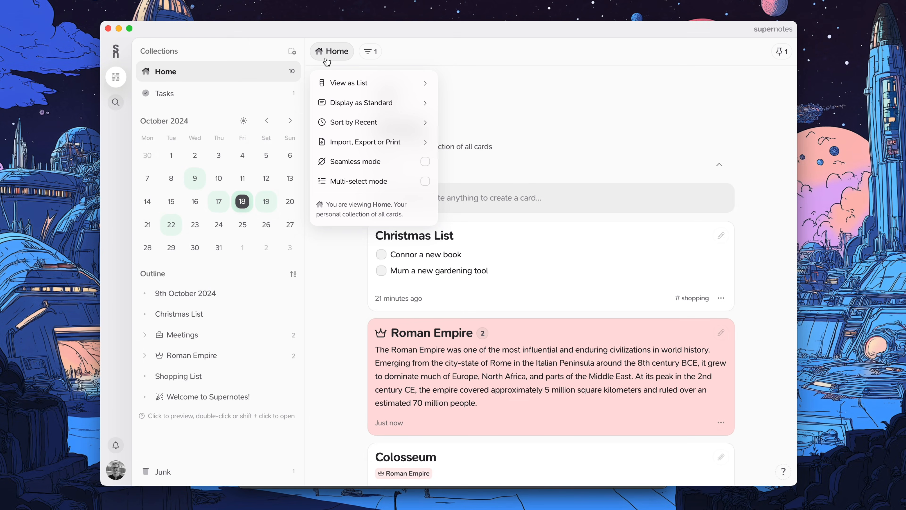
left_click(342, 86)
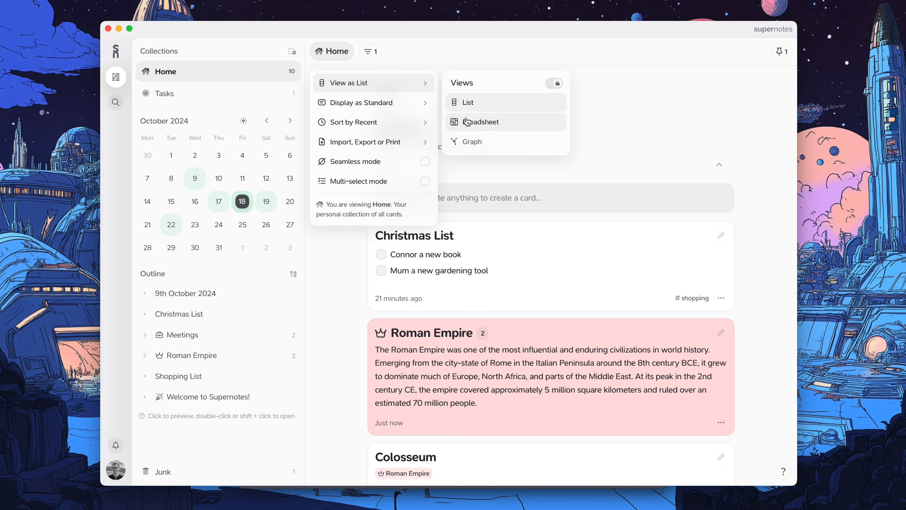
left_click(479, 129)
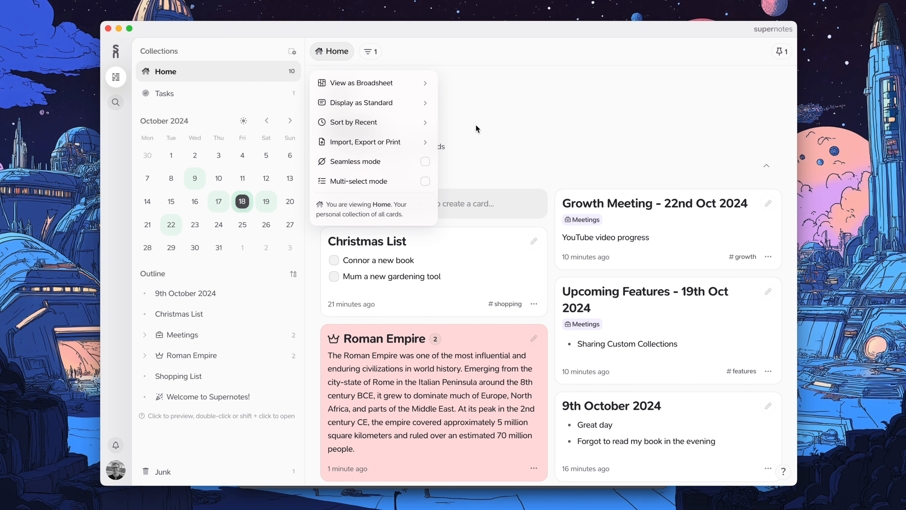
left_click(116, 77)
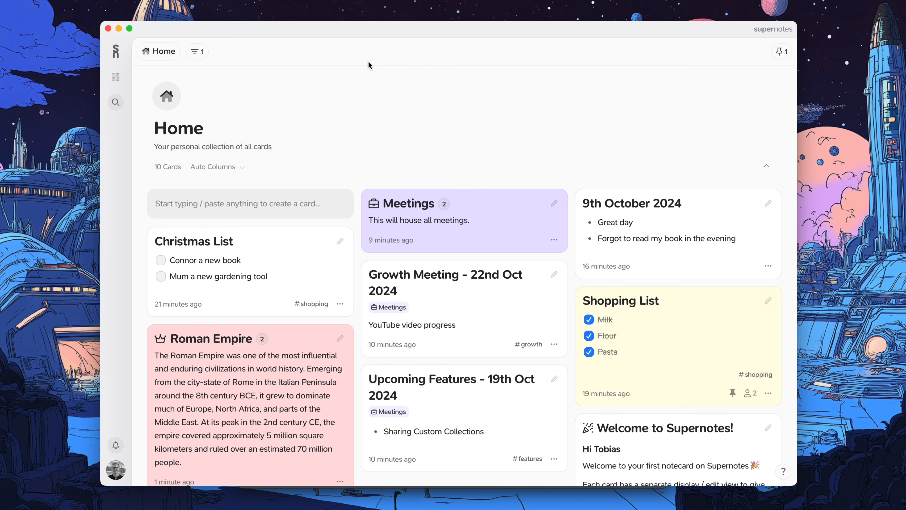
left_click(115, 76)
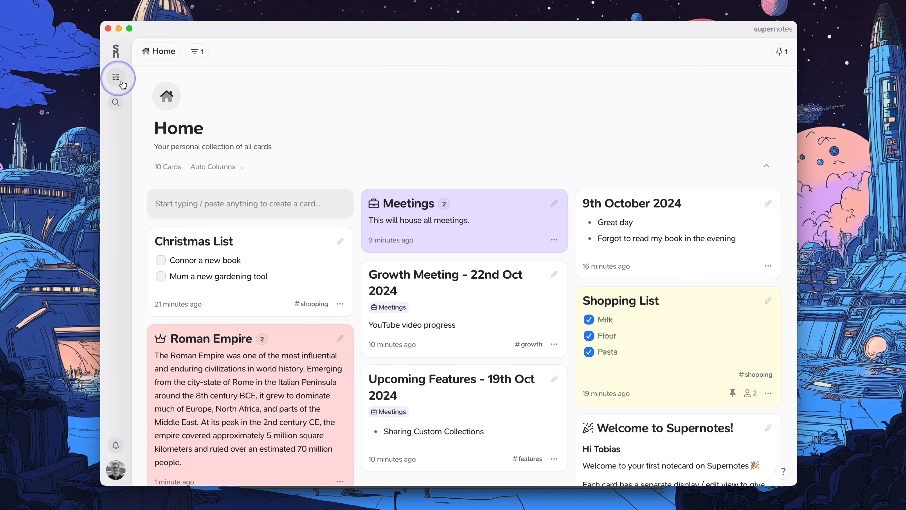
Switch the Home collection to the Graph view and close the view options.
left_click(333, 54)
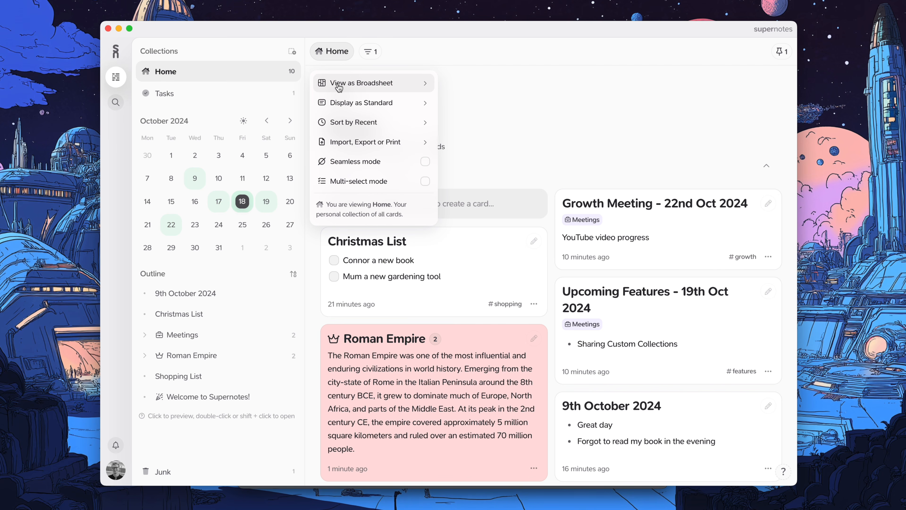
left_click(340, 93)
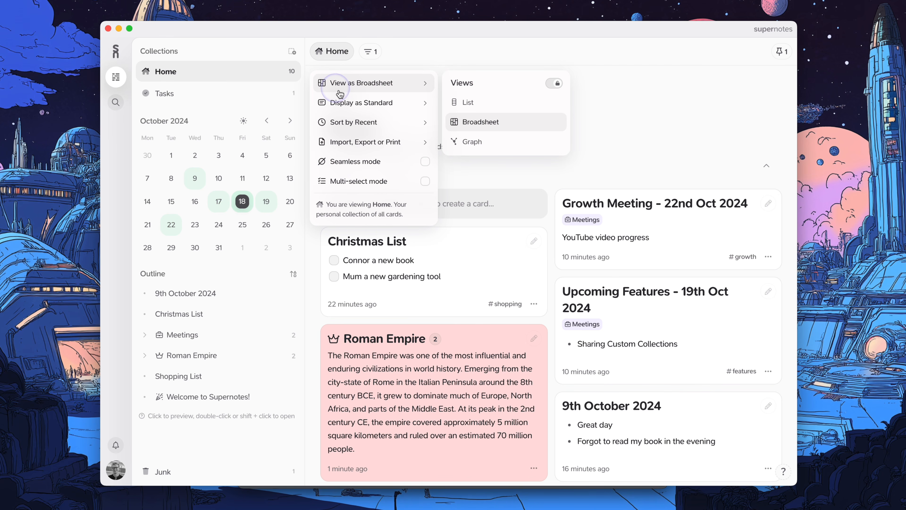
left_click(478, 152)
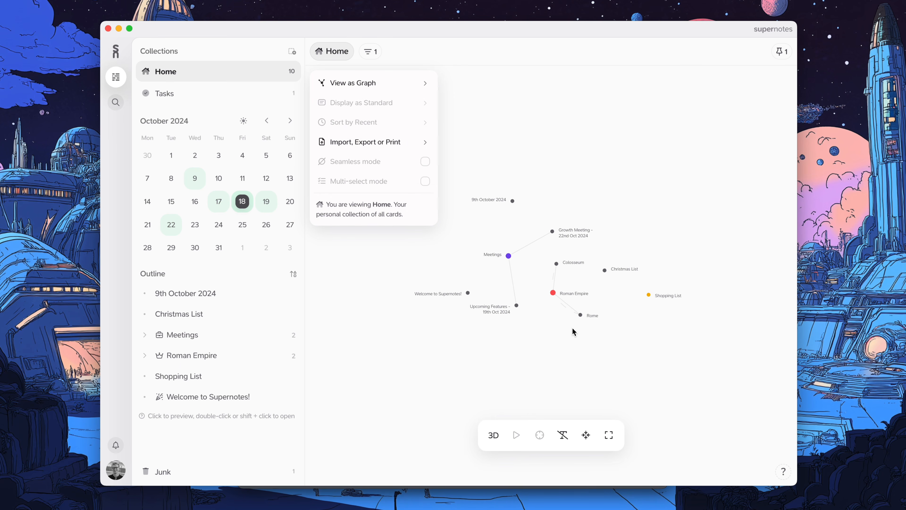
left_click(331, 53)
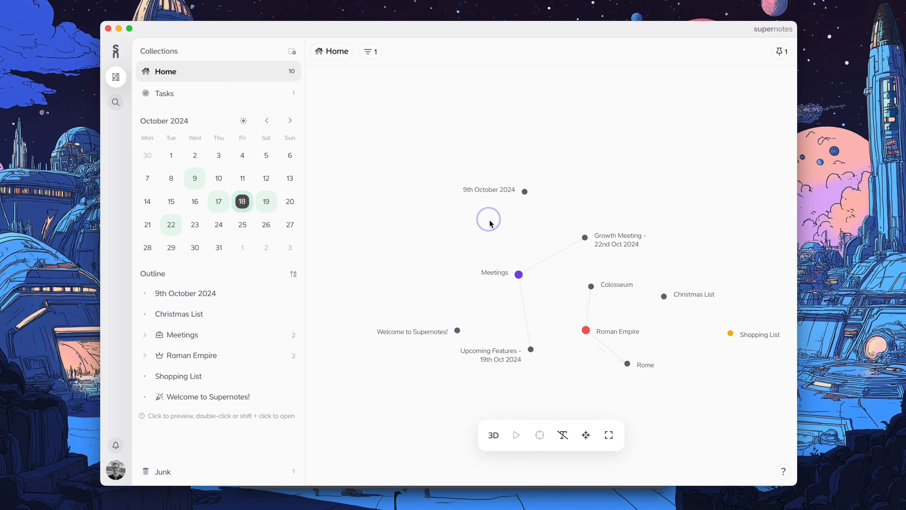
Examine the graph's connections between parent, child and linked cards, including Meetings, Roman Empire and Rome, and those in the larger Supernotes collection.
left_click_drag(486, 218, 449, 211)
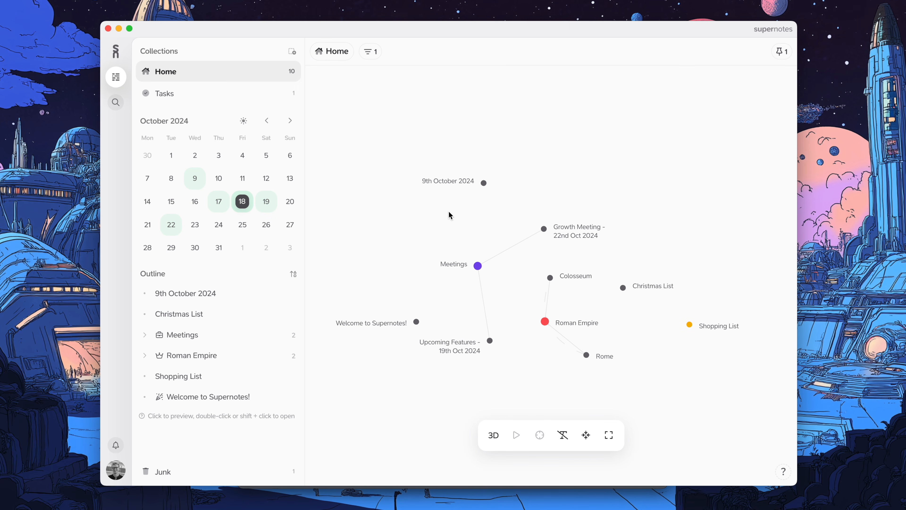
mouse_move(480, 274)
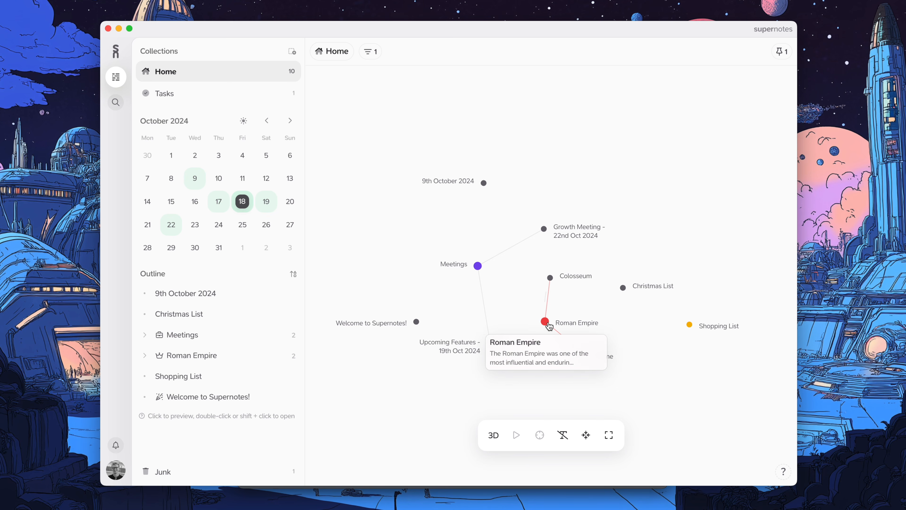
scroll(581, 356, "up", 5)
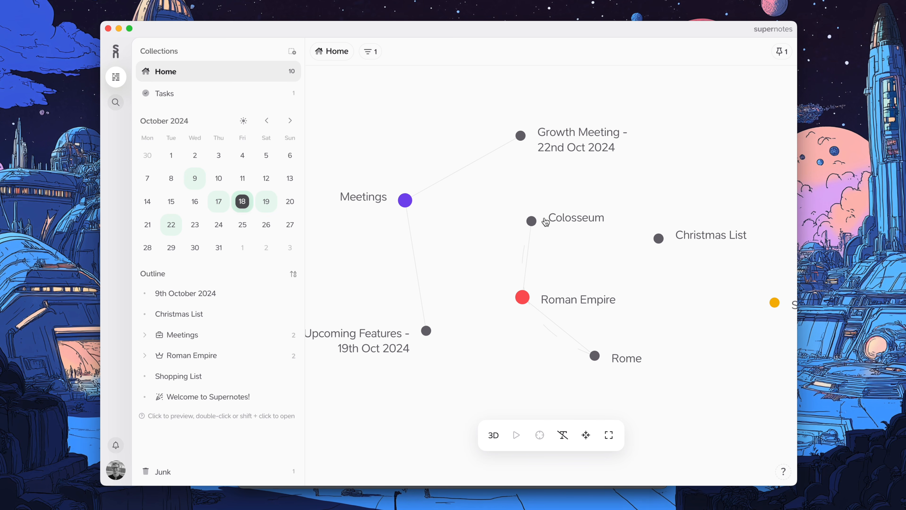
mouse_move(598, 359)
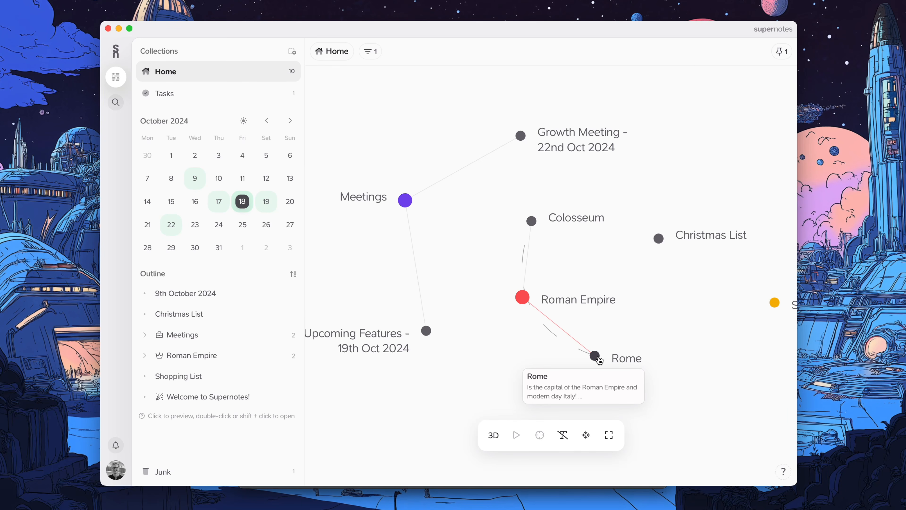
scroll(599, 360, "down", 5)
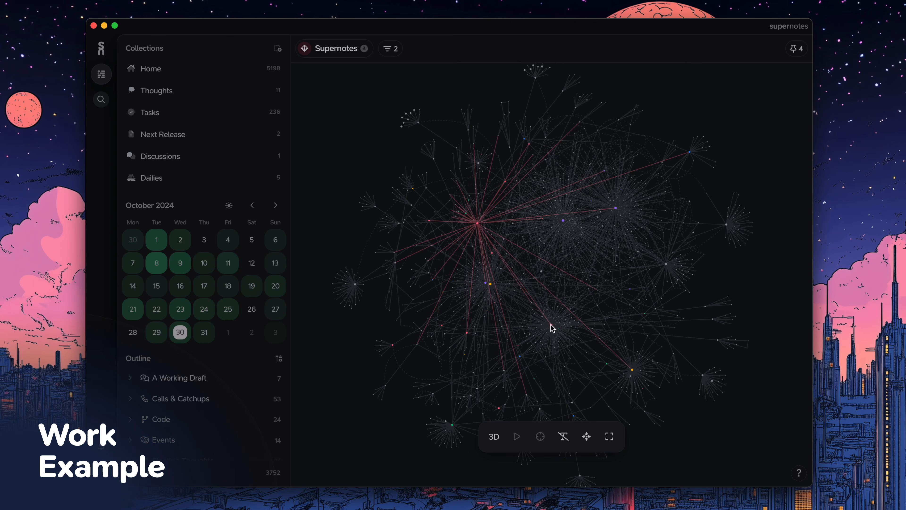
mouse_move(555, 330)
scroll(555, 330, "up", 5)
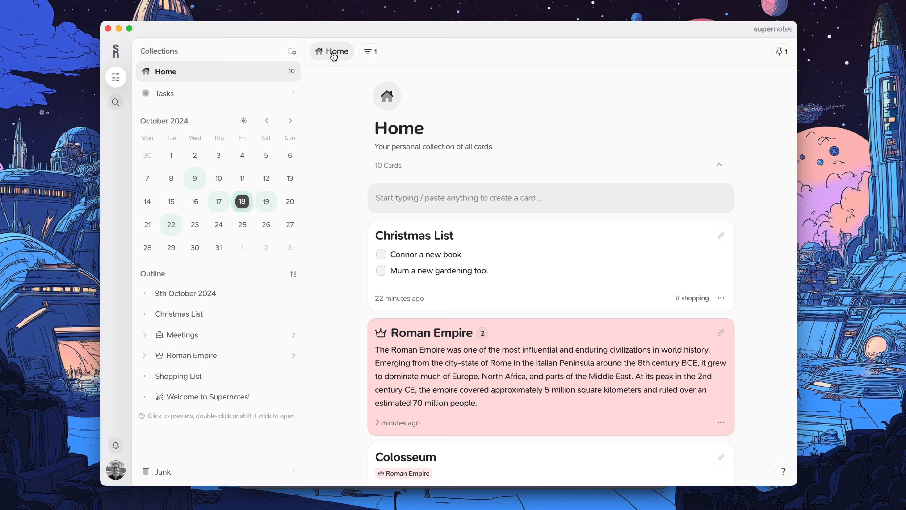
Set the Home collection to display its cards as Minimized.
left_click(331, 53)
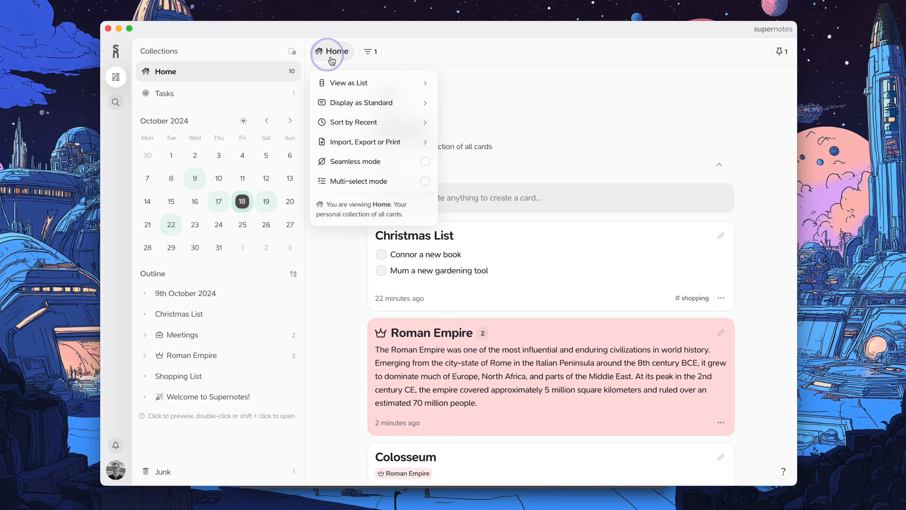
left_click(333, 109)
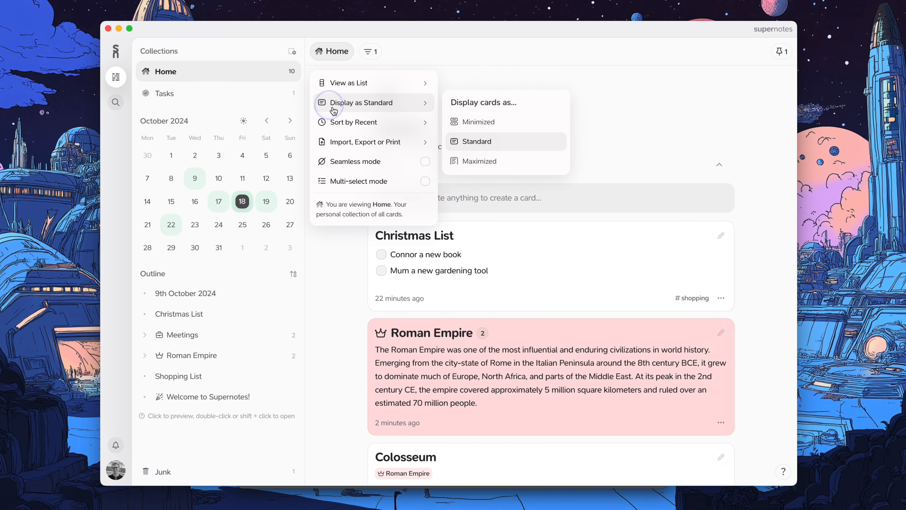
left_click(471, 123)
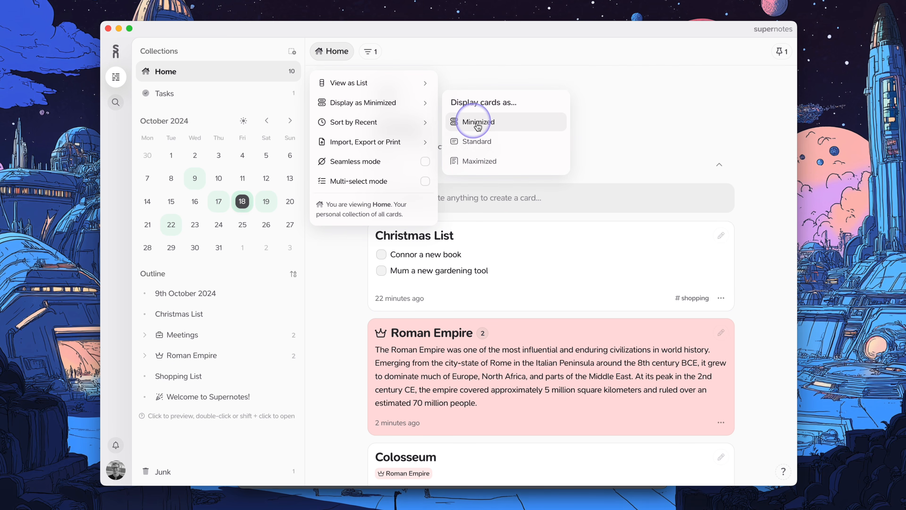
Display the Home collection's cards as Standard, and sort them by Alphabetical before returning the sort order to Recent.
left_click(405, 106)
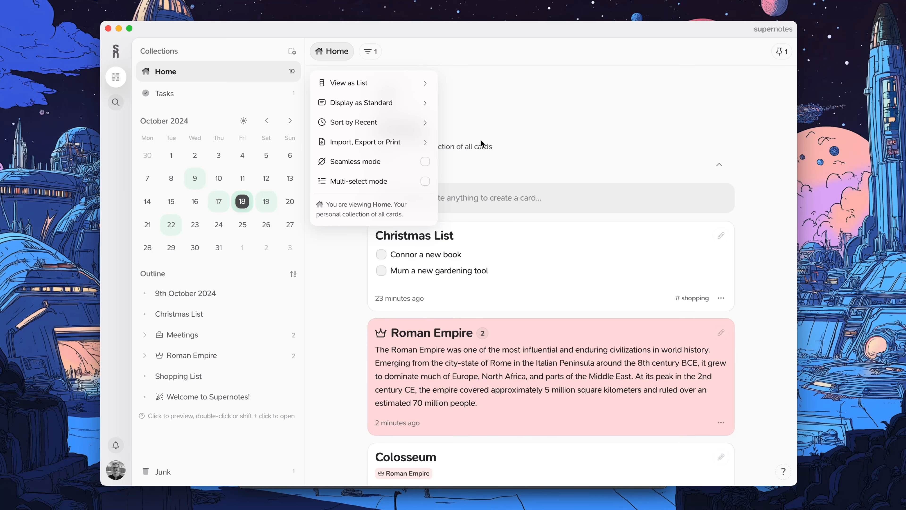
left_click(416, 129)
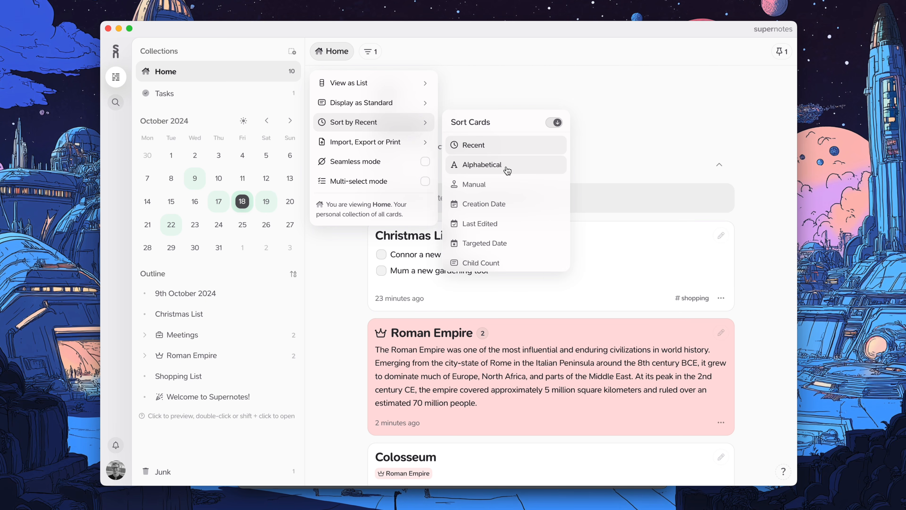
left_click(506, 168)
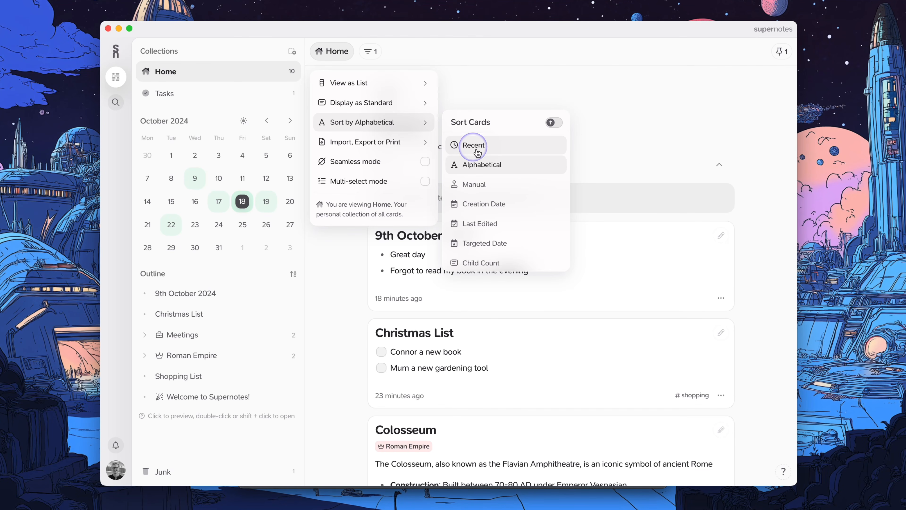
left_click(475, 148)
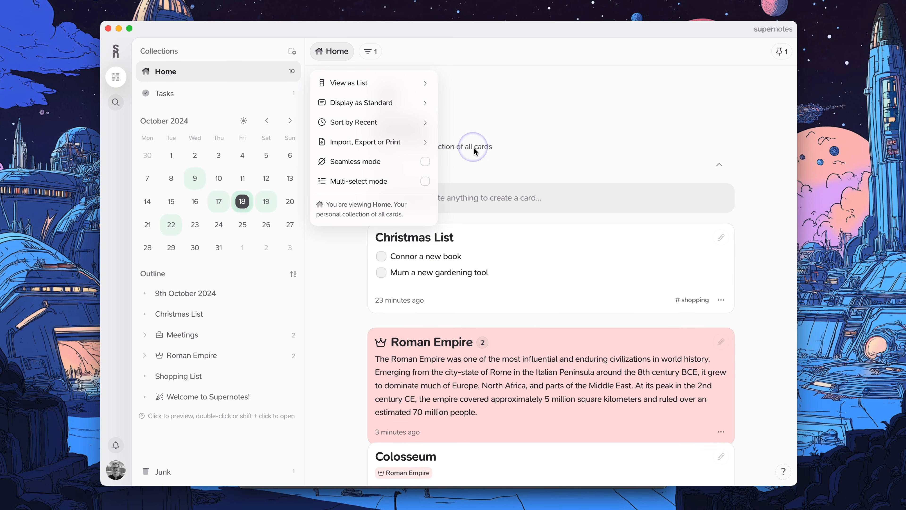
Open the Print / PDF options for the Home view and switch the capture from Current View to Focused Card.
left_click(428, 145)
left_click(465, 202)
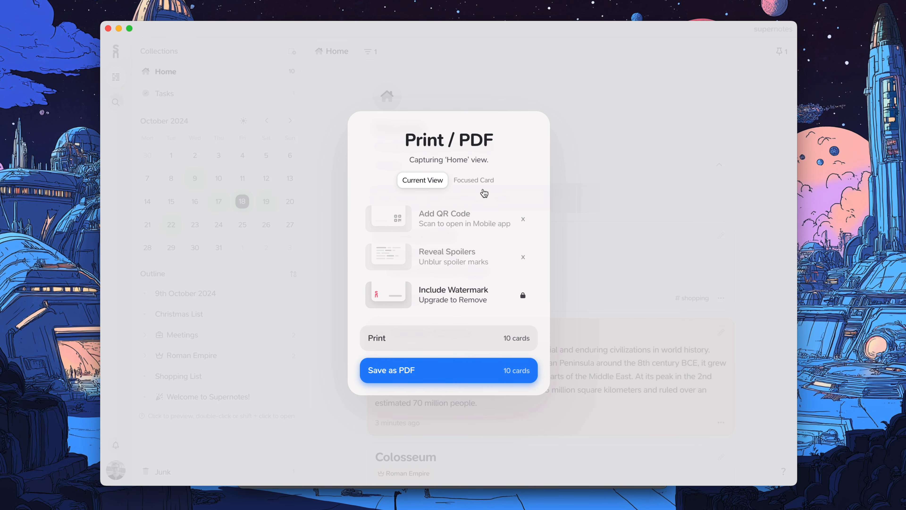
left_click(478, 182)
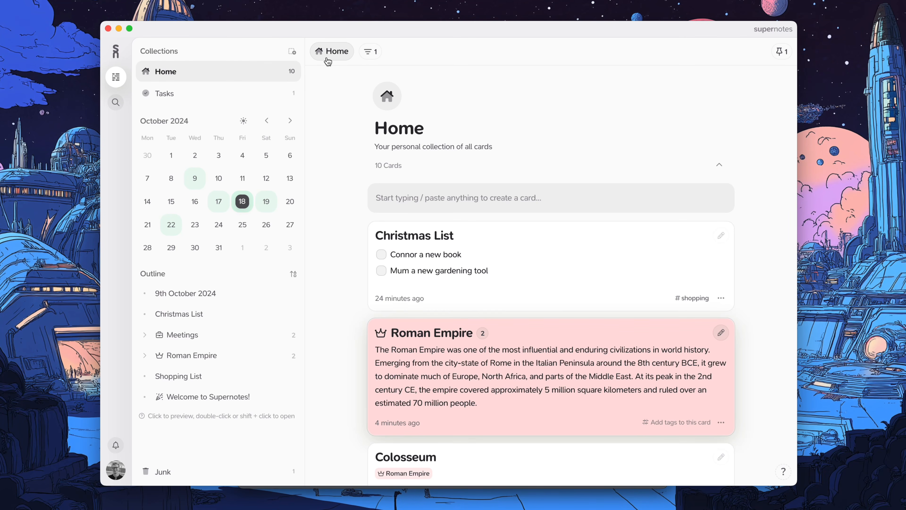
Turn on Seamless mode for the Home collection to look through its cards, then turn it off again.
left_click(328, 60)
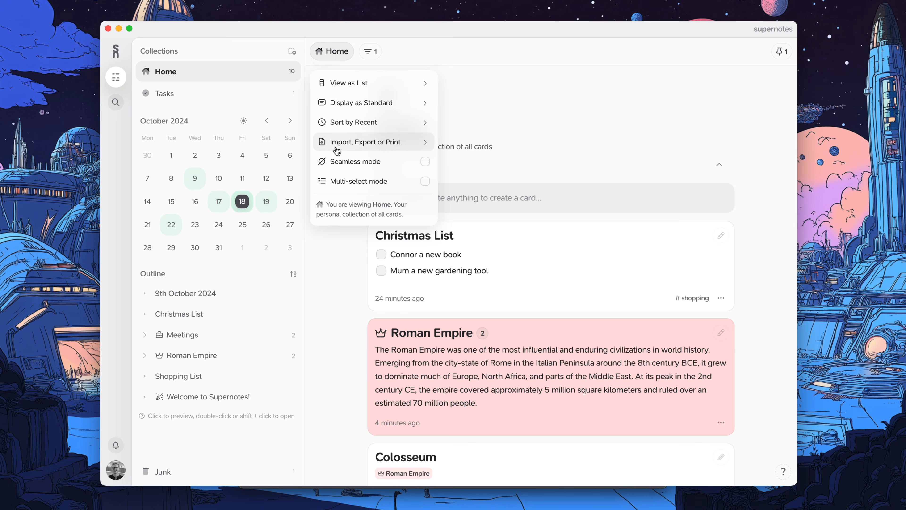
left_click(344, 169)
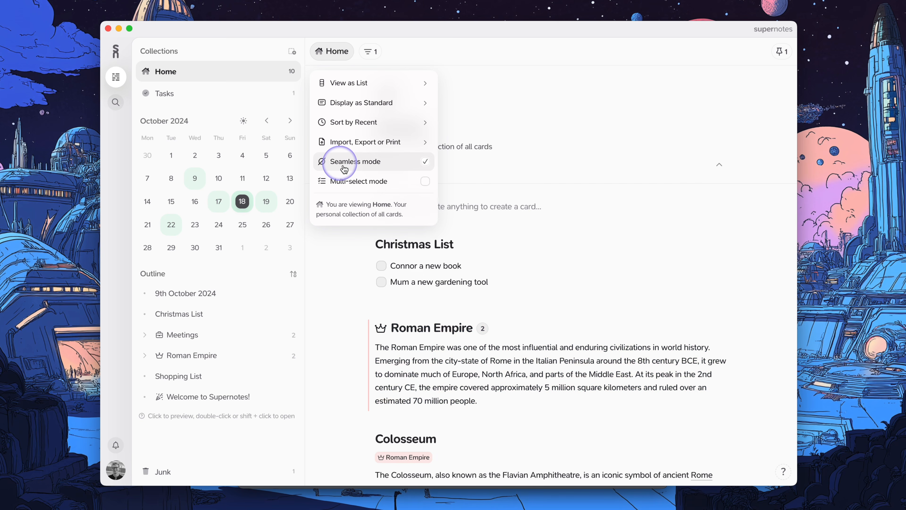
scroll(343, 379, "down", 7)
left_click(343, 380)
scroll(344, 381, "down", 8)
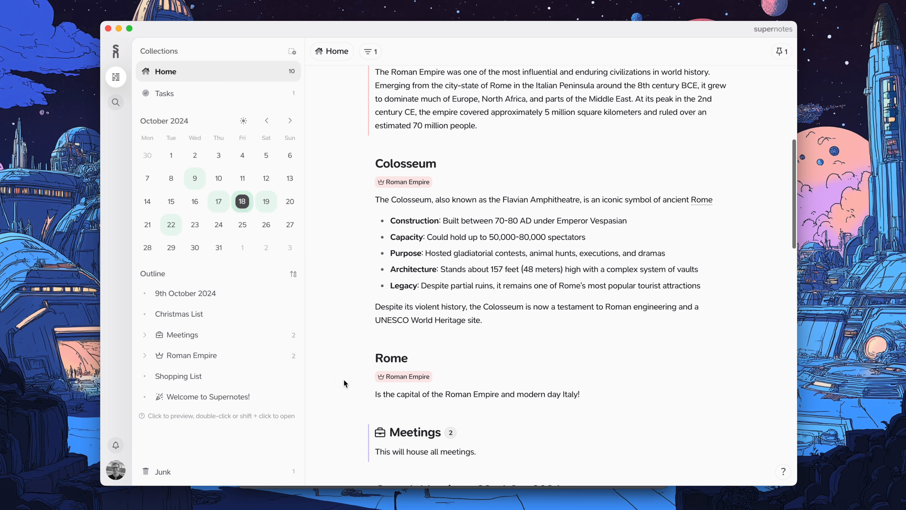
scroll(343, 379, "down", 1)
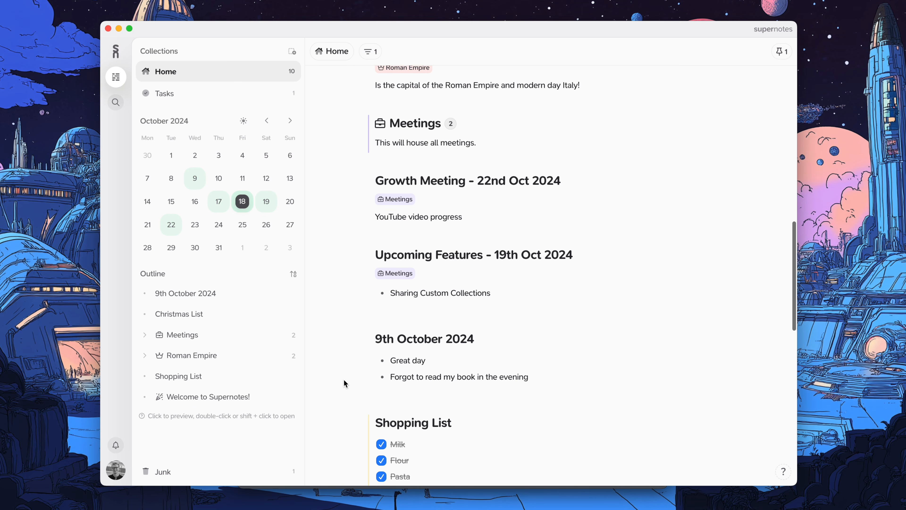
scroll(343, 379, "down", 6)
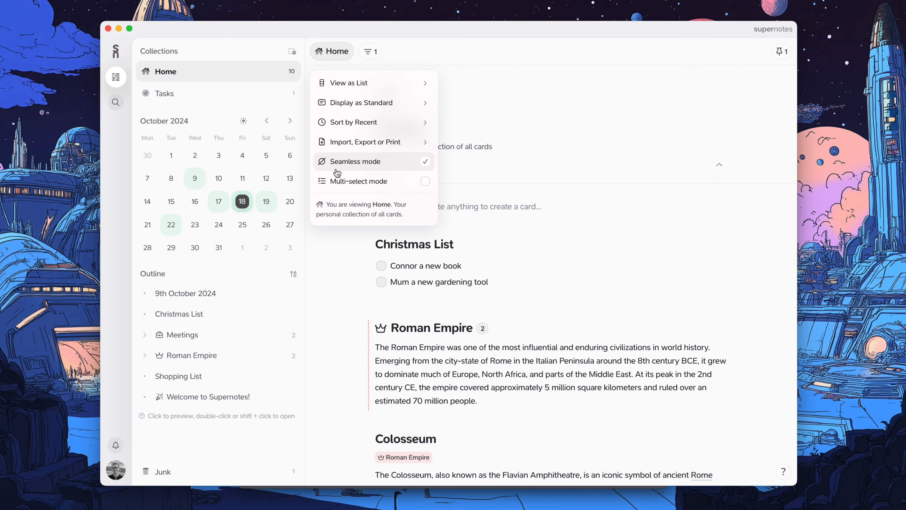
left_click(338, 172)
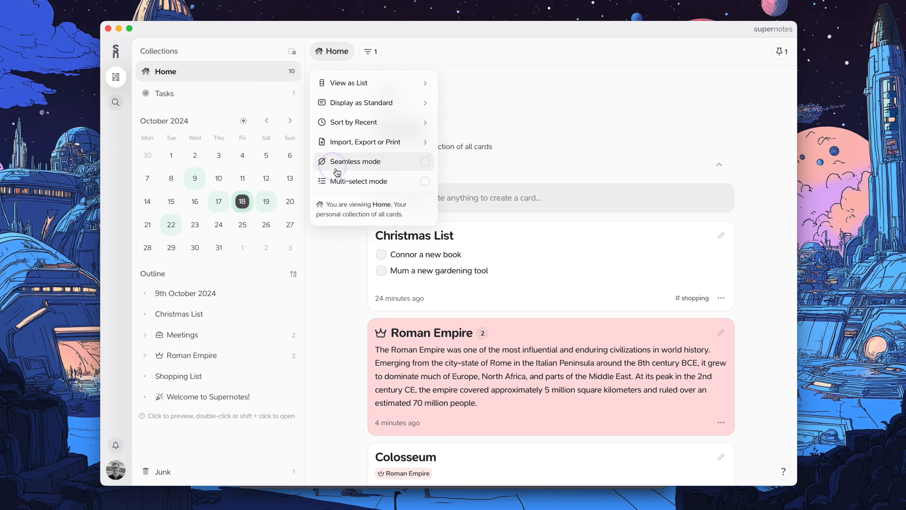
Enable Multi-select mode in Home and select only the Colosseum and Rome cards, leaving Roman Empire deselected.
left_click(338, 184)
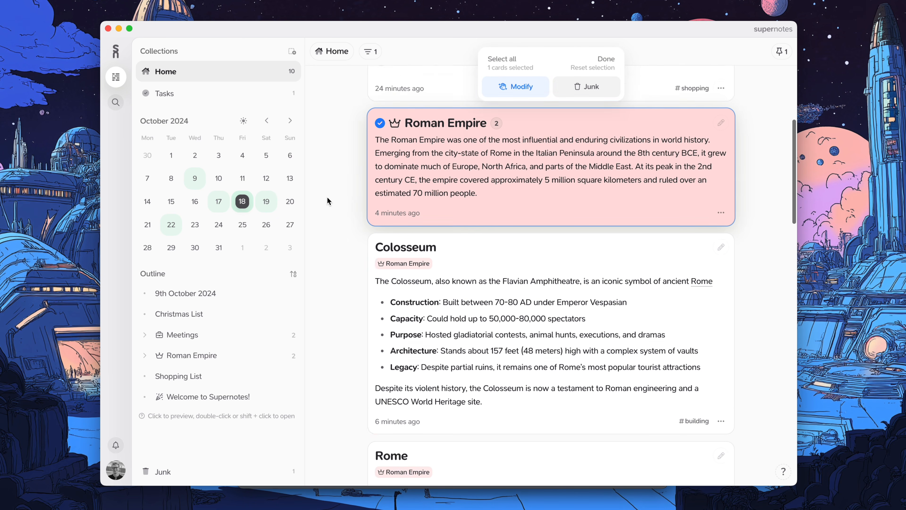
left_click(520, 182)
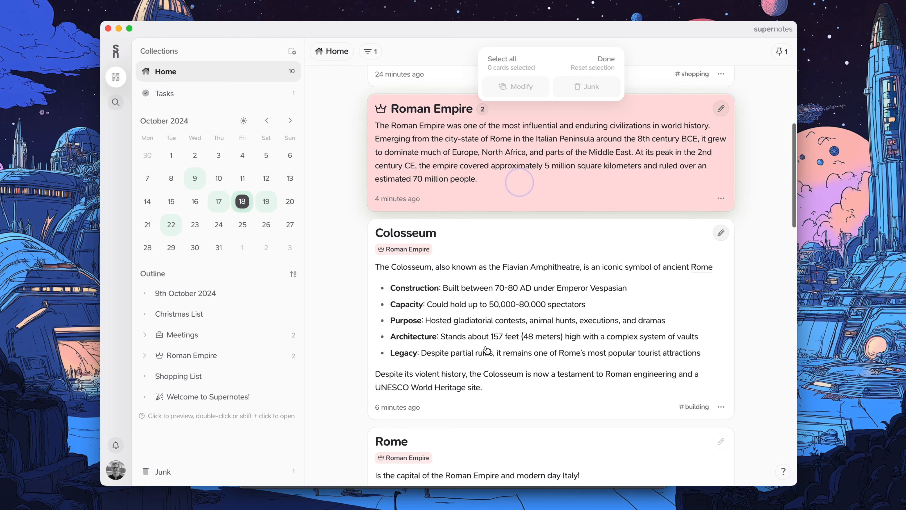
scroll(487, 350, "down", 5)
left_click(511, 277)
left_click(516, 364)
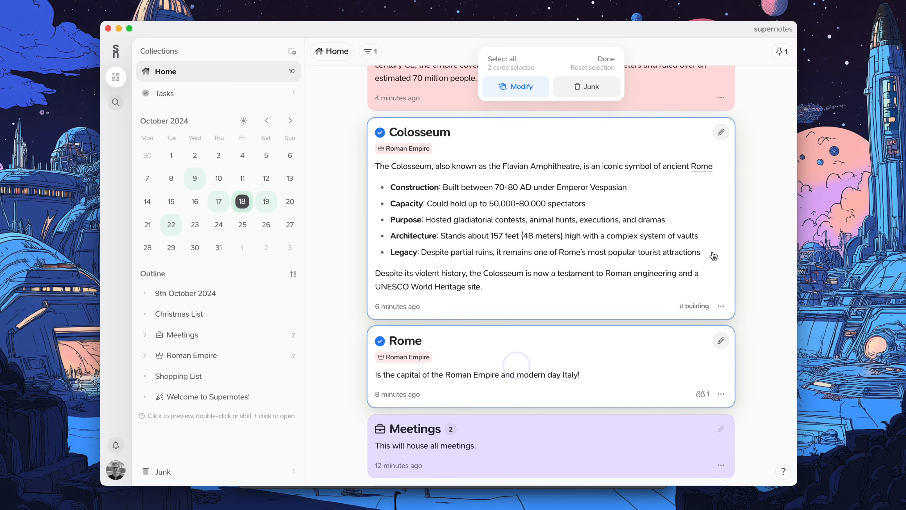
Apply the shared color Purple to the selected Colosseum and Rome cards and finish multi-selecting.
left_click(503, 89)
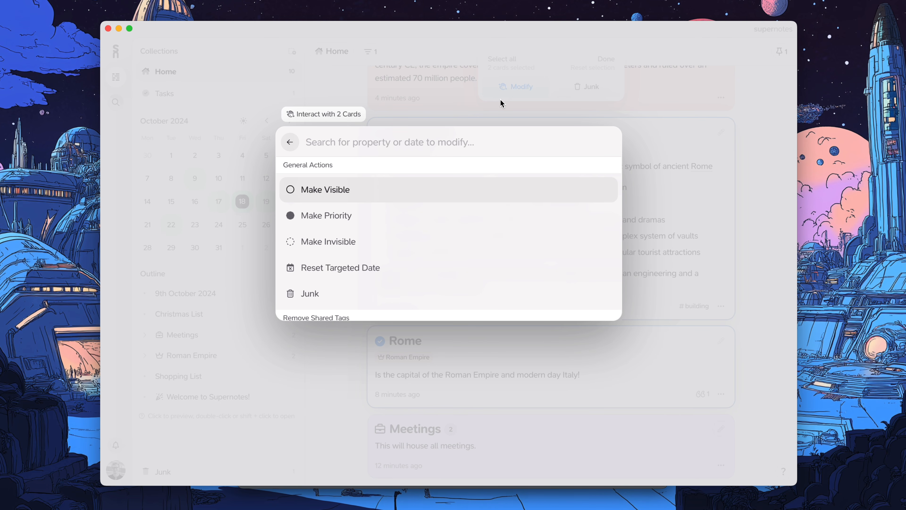
type("purple")
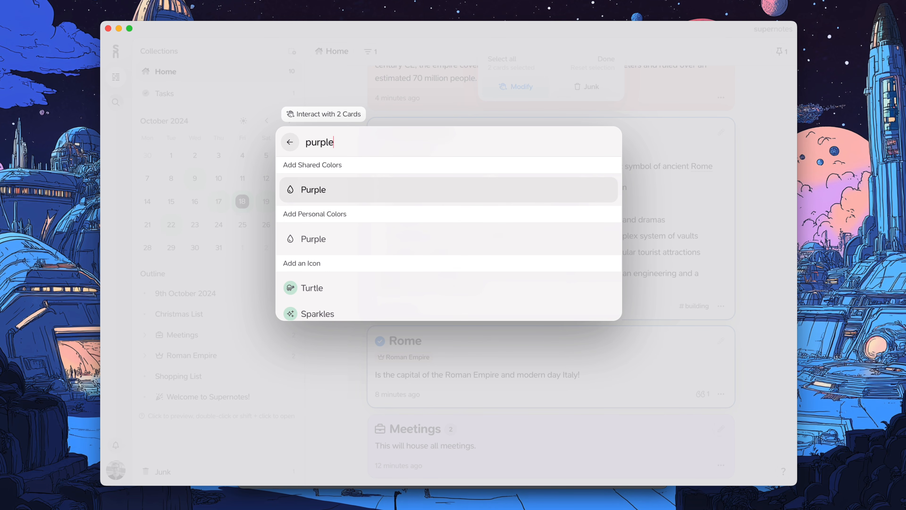
left_click(395, 193)
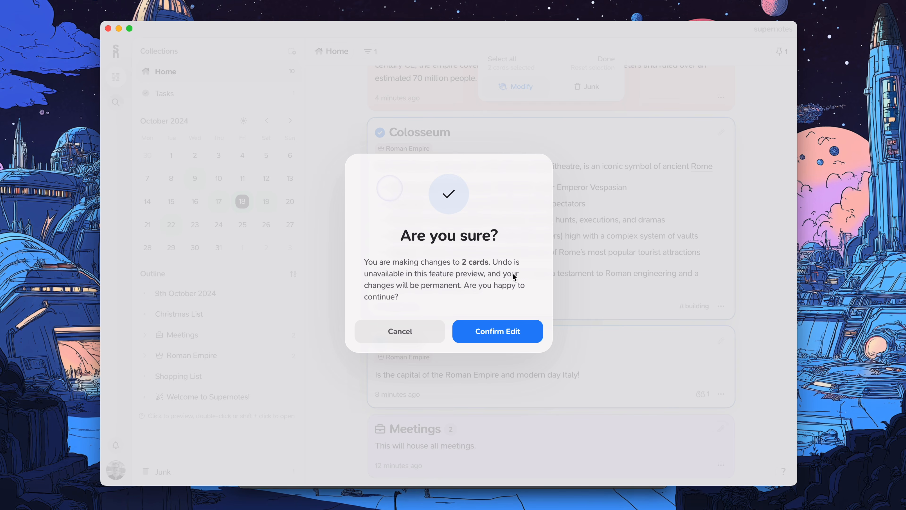
left_click(499, 332)
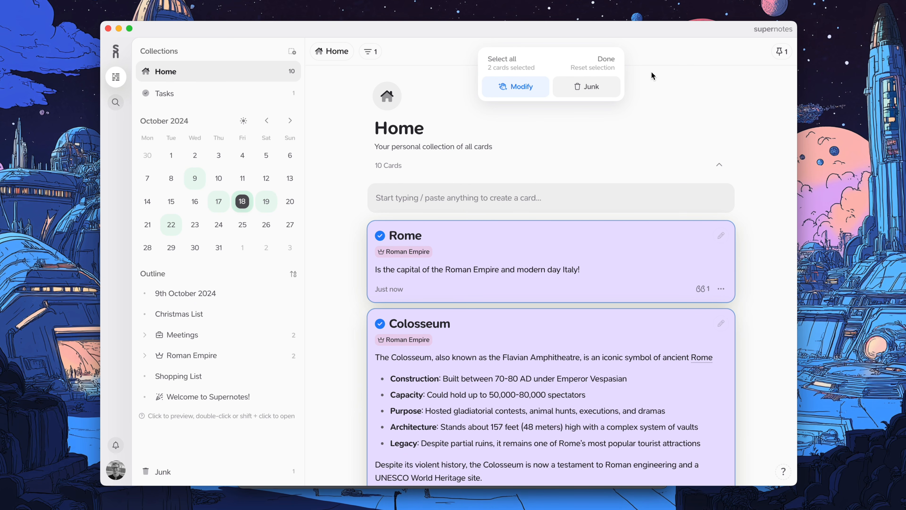
left_click(608, 61)
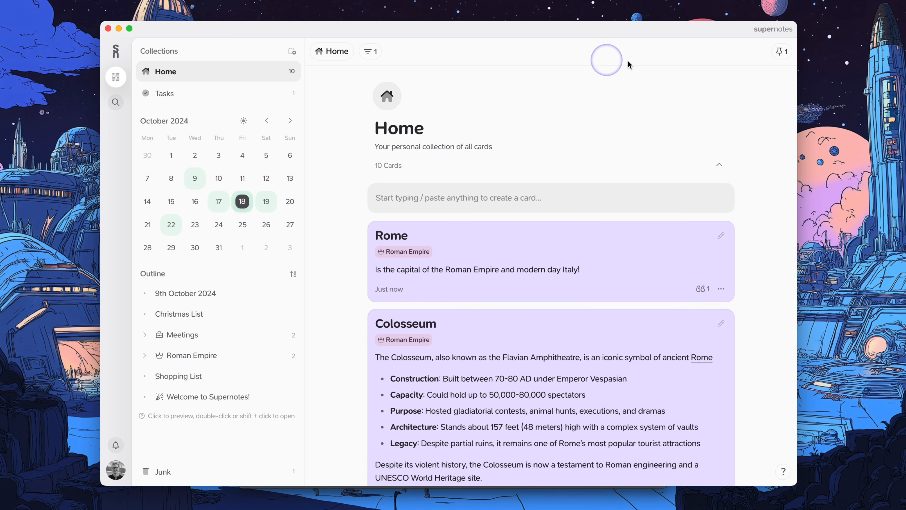
Search all cards for "rome" and go through the matching cards.
scroll(649, 68, "down", 1)
left_click(118, 112)
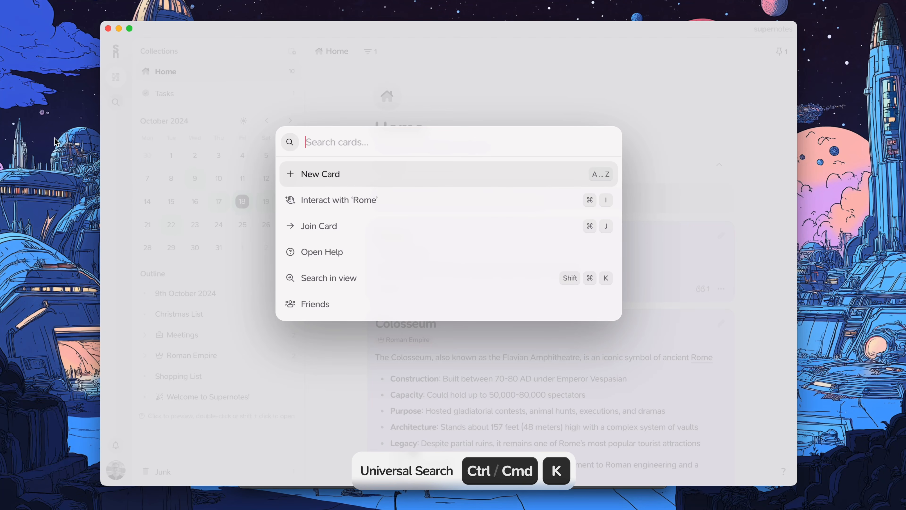
type("rome")
key("Down")
key("Down")
key("Down")
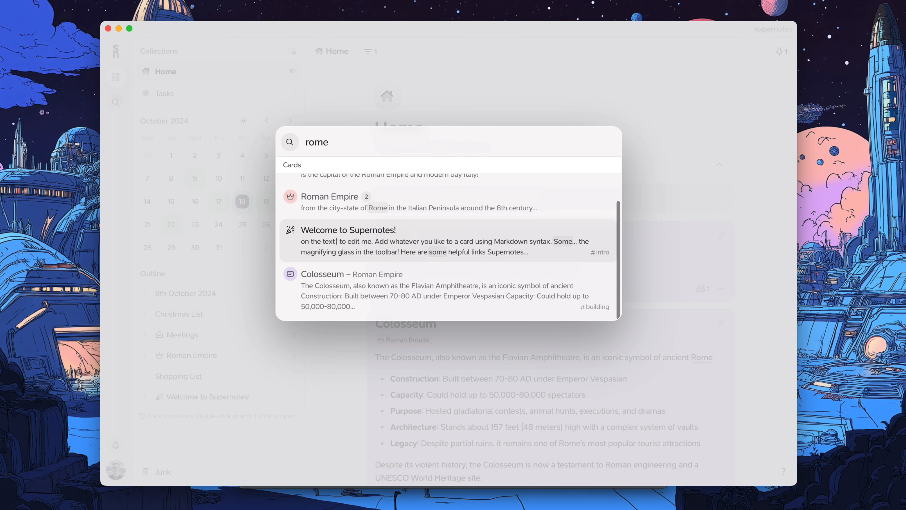
key("Down")
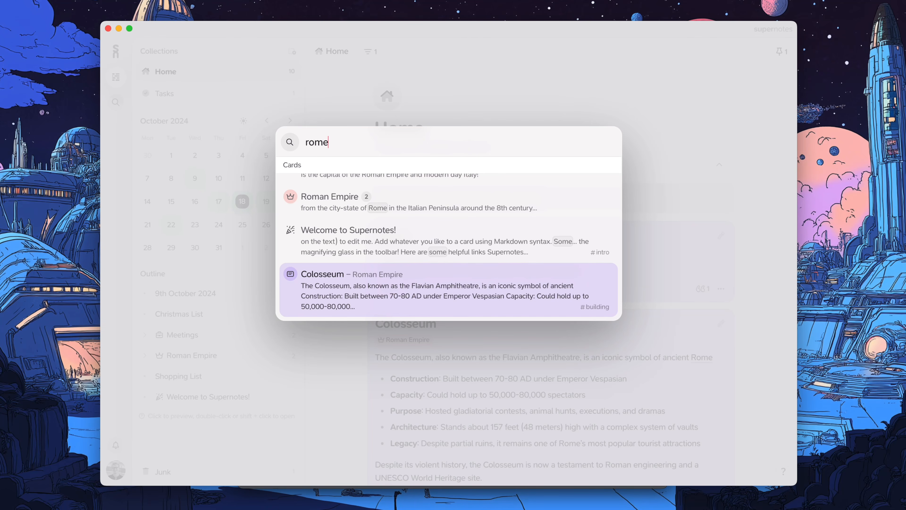
key("Up")
key("Up")
key("Up")
key("Up")
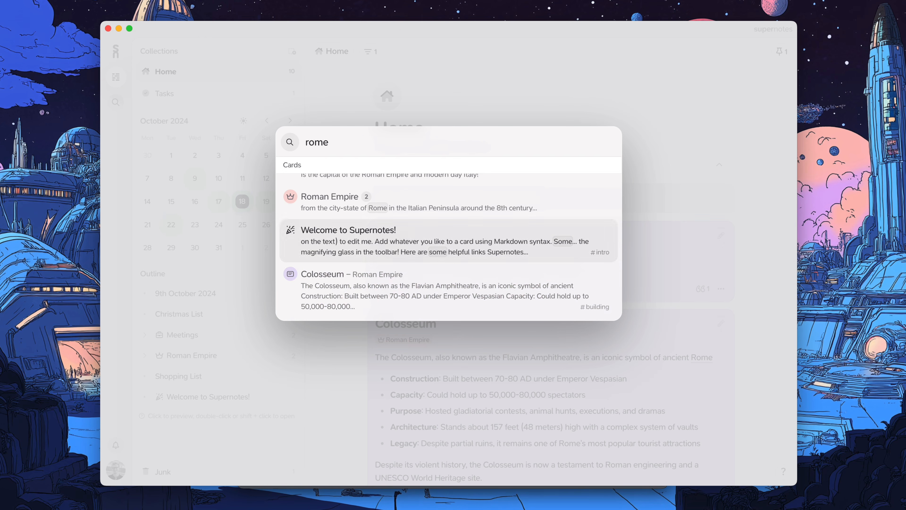
Replace the search with "grow" and open the Growth Meeting - 22nd Oct 2024 card.
key("BackSpace")
key("BackSpace")
key("BackSpace")
key("BackSpace")
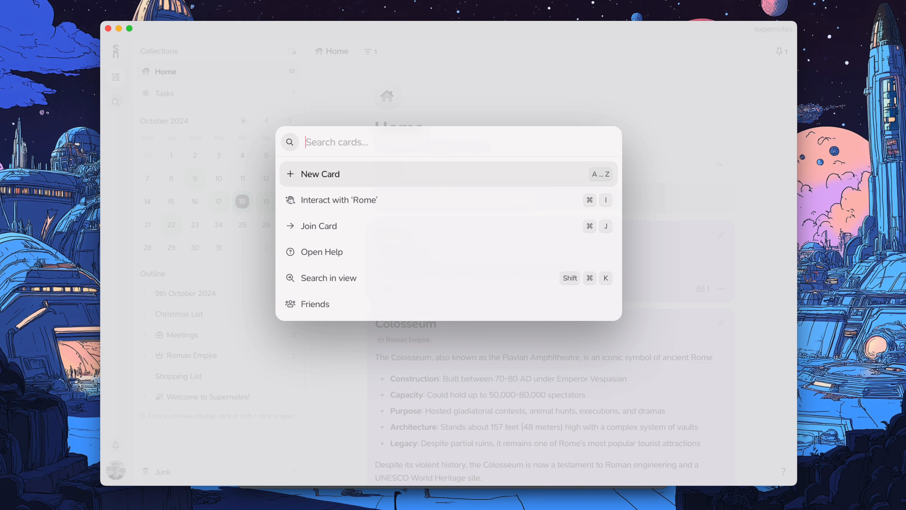
type("grow")
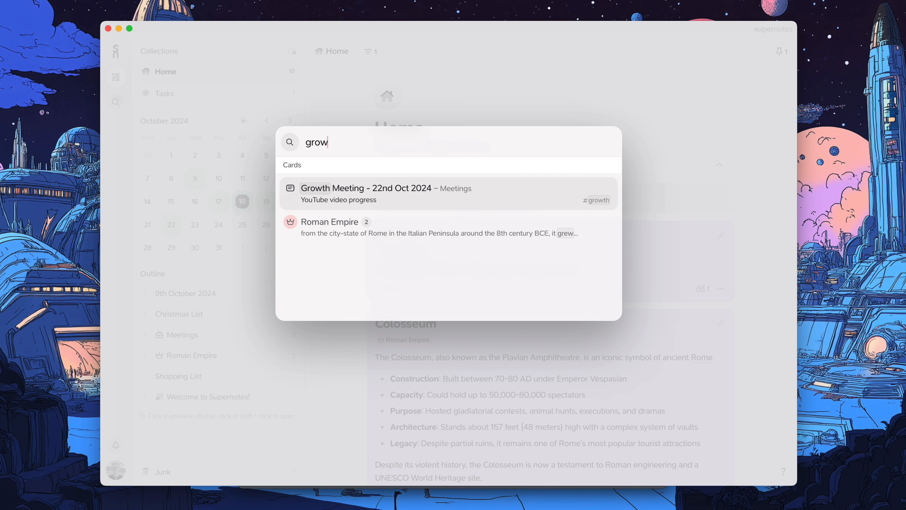
key("Return")
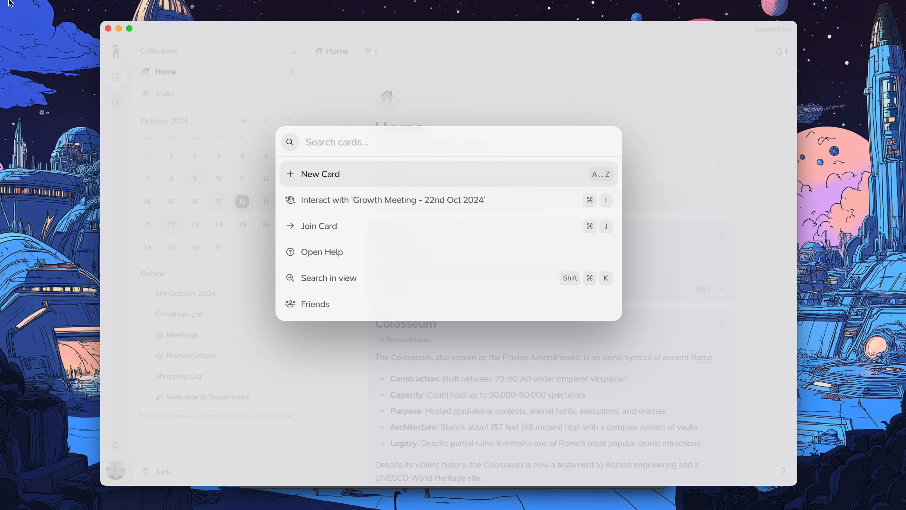
Switch to night mode with a universal search command, then back to day mode the same way.
type("togg")
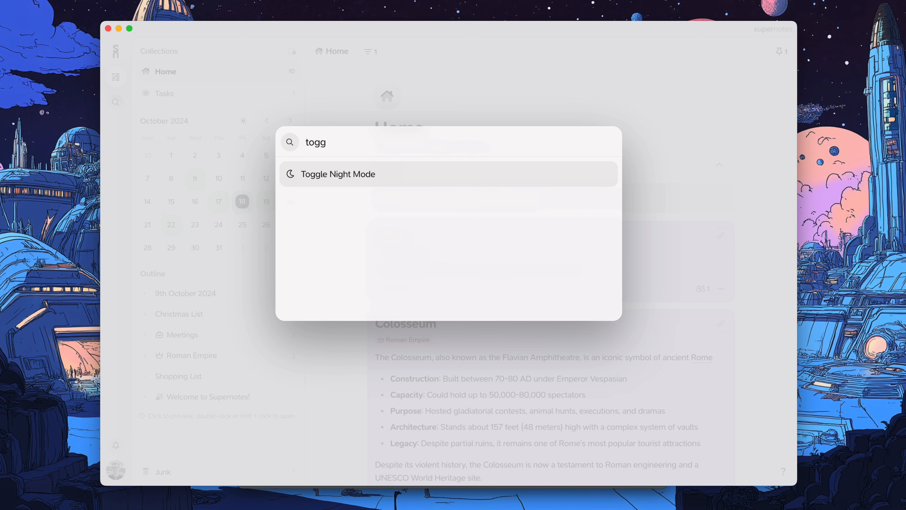
key("Return")
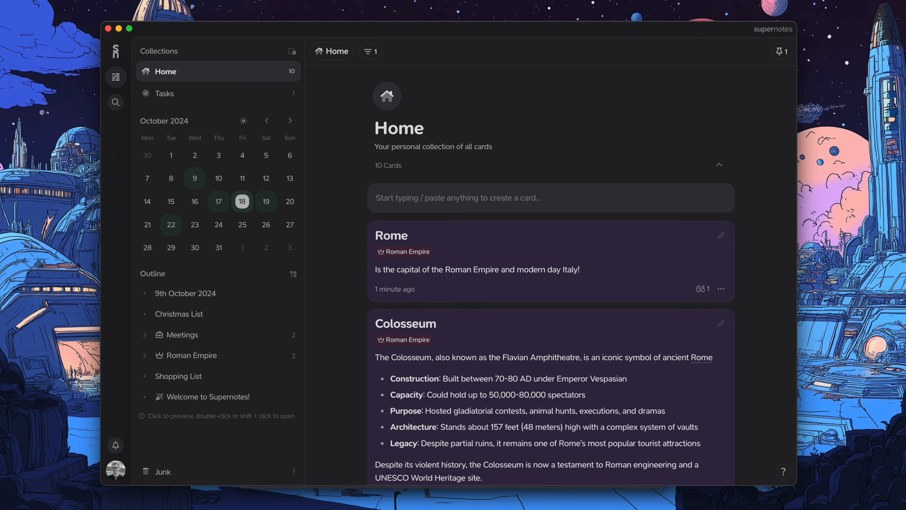
key("super+k")
type("toggl")
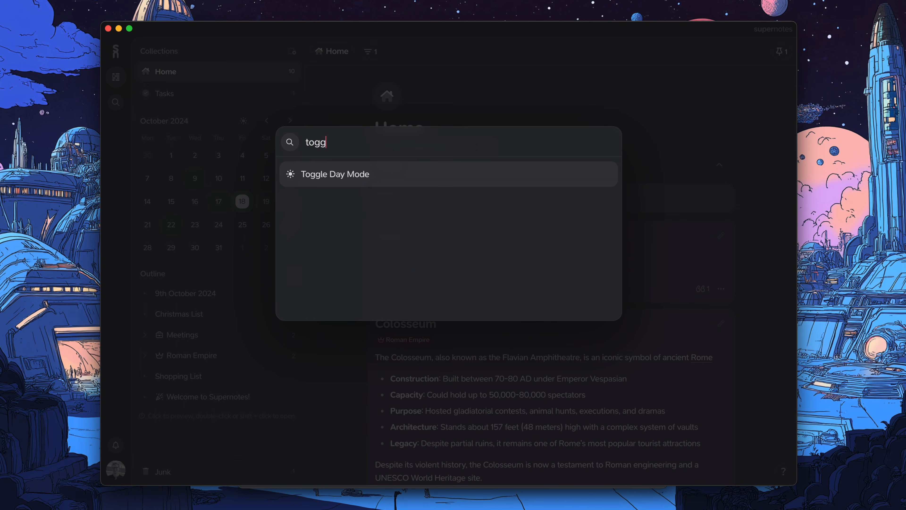
key("Return")
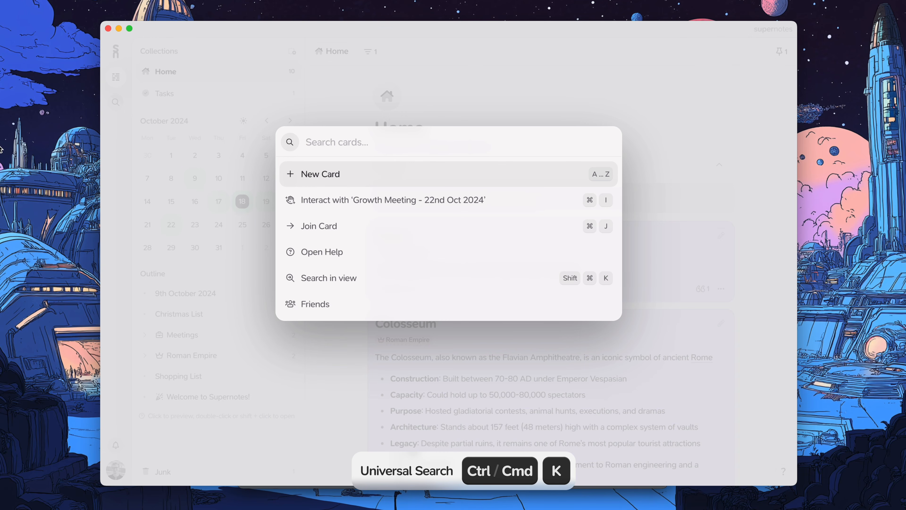
Jump to 22 October 2024 through universal search, then return to the Home collection.
type("22nd")
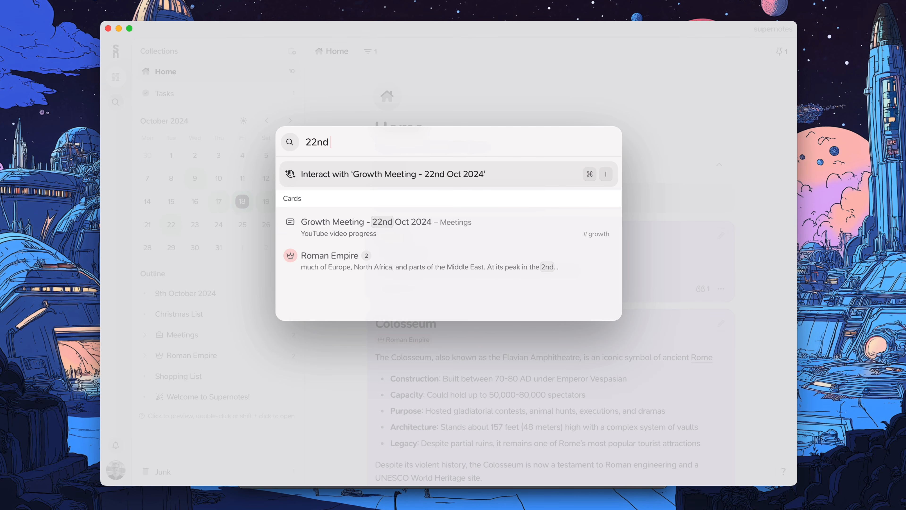
type(" October")
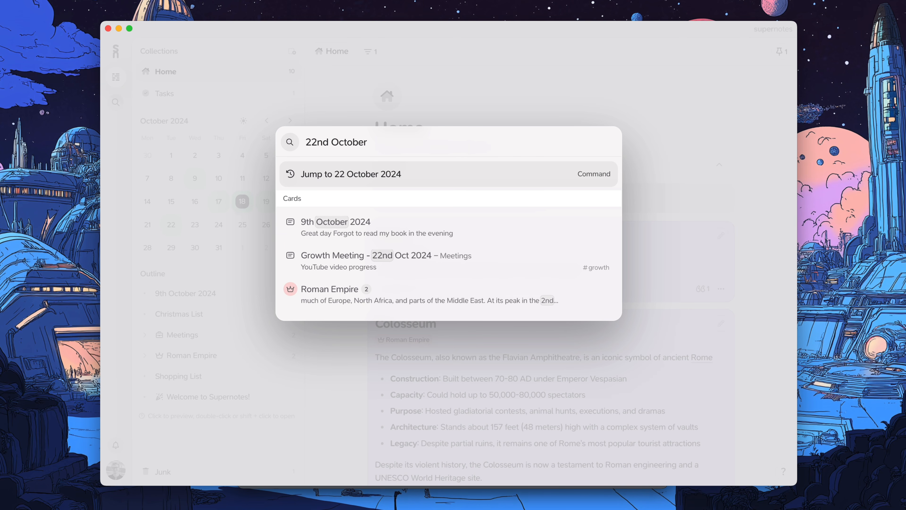
key("Return")
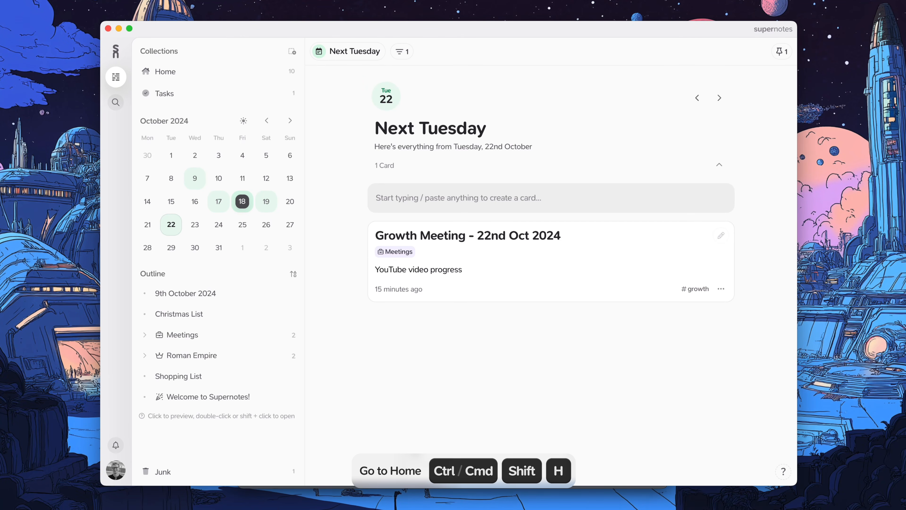
key("super+shift+h")
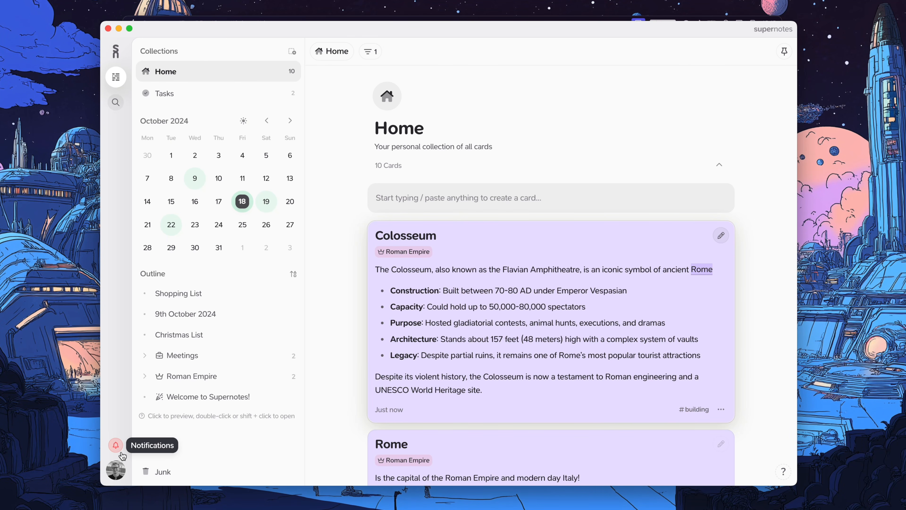
Open the notifications and preview the Detroit Pizza card invitation, then close it without accepting or declining.
left_click(122, 453)
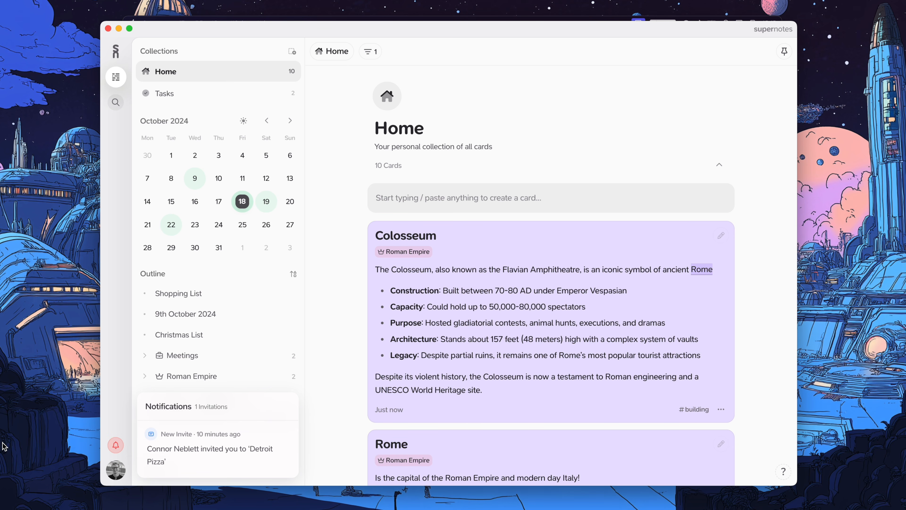
left_click(196, 468)
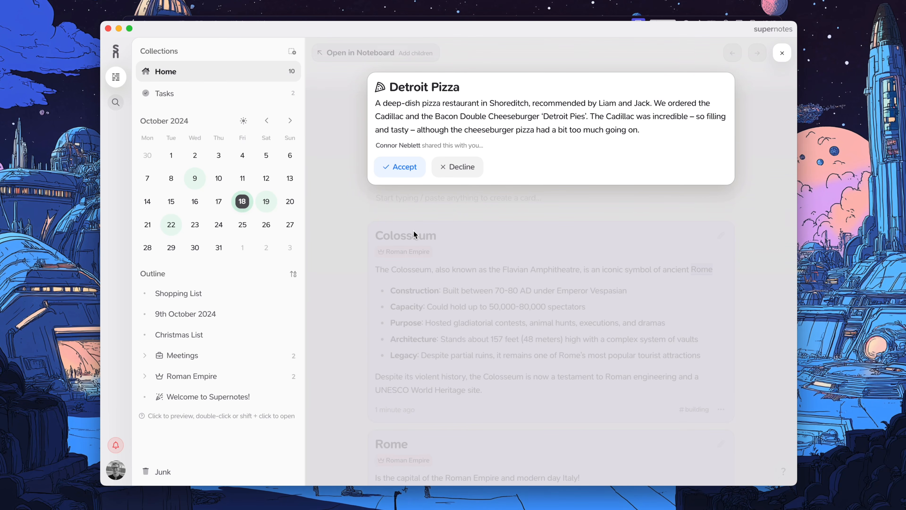
left_click(396, 234)
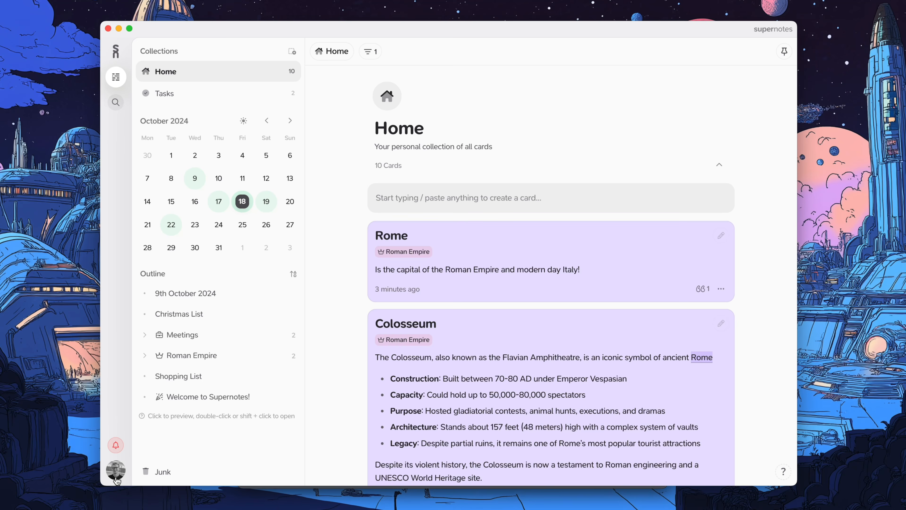
Look through the challenges for earning more free cards from the account options, including Deep Thinker.
left_click(117, 478)
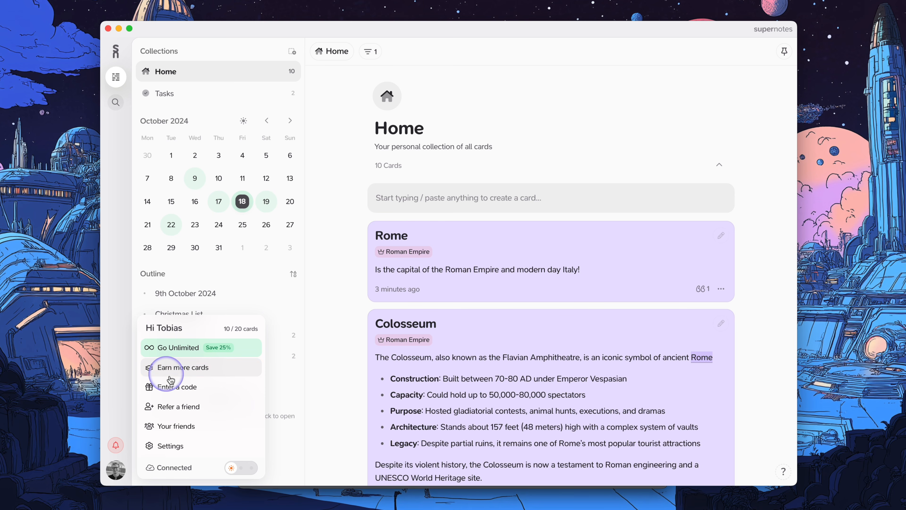
left_click(168, 368)
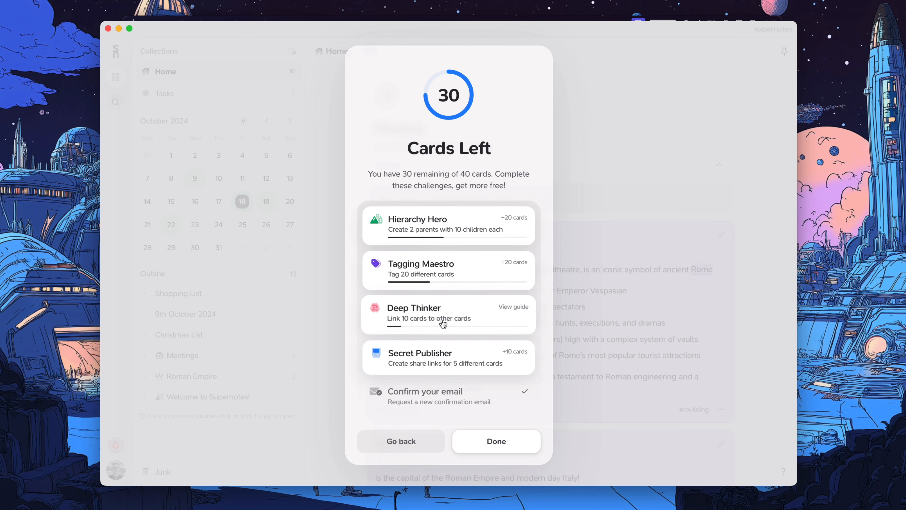
left_click(421, 307)
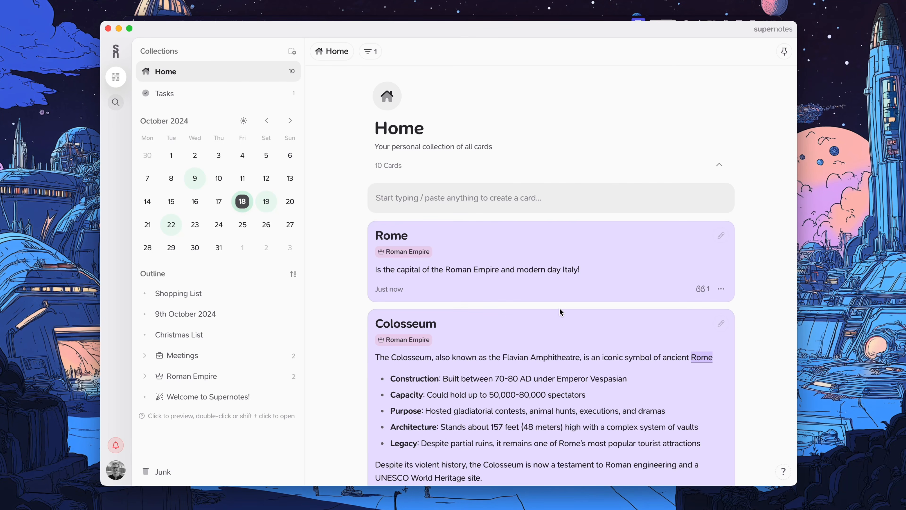
Move the completed Shopping List card from the Home collection to Junk.
scroll(560, 312, "down", 10)
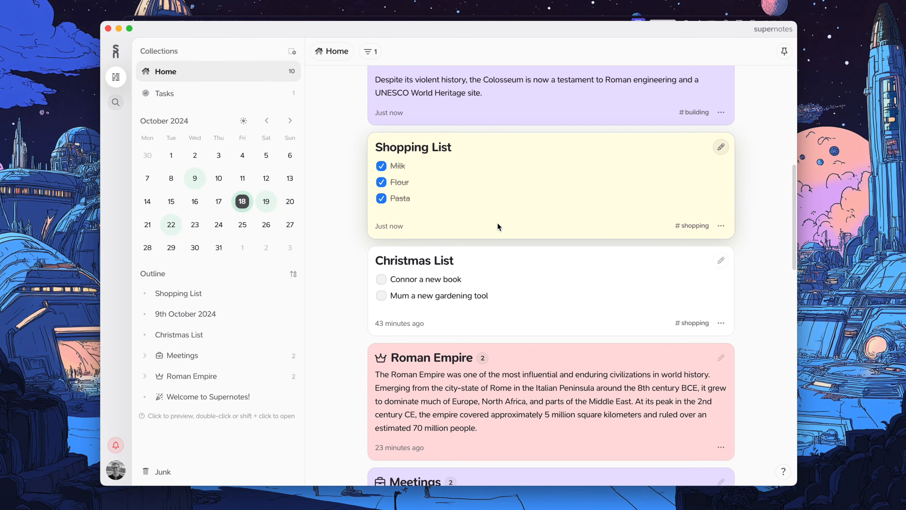
right_click(483, 167)
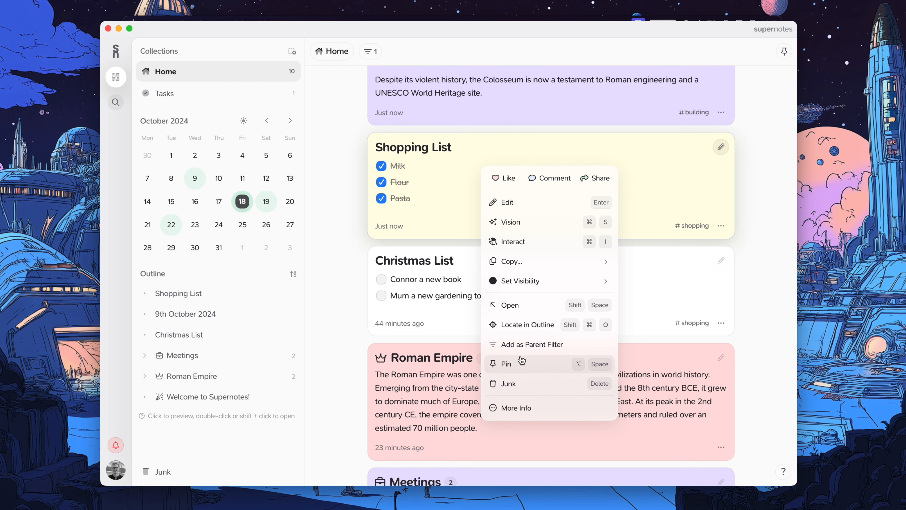
left_click(516, 388)
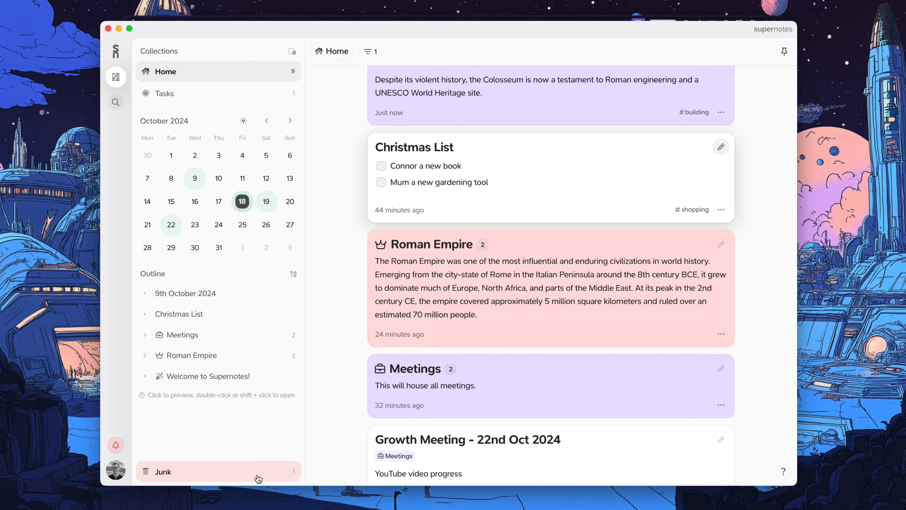
Empty the Junk collection to permanently delete the Shopping List card, then return to the Home collection.
left_click(258, 478)
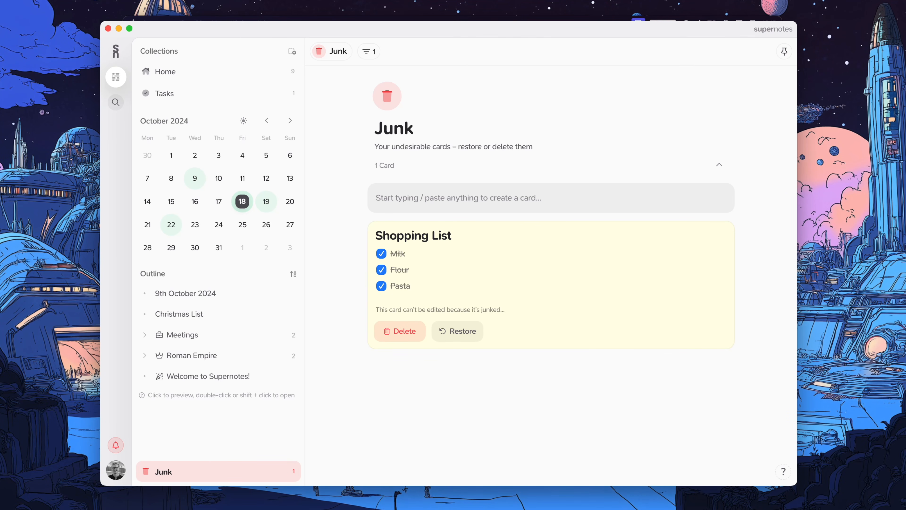
left_click(331, 52)
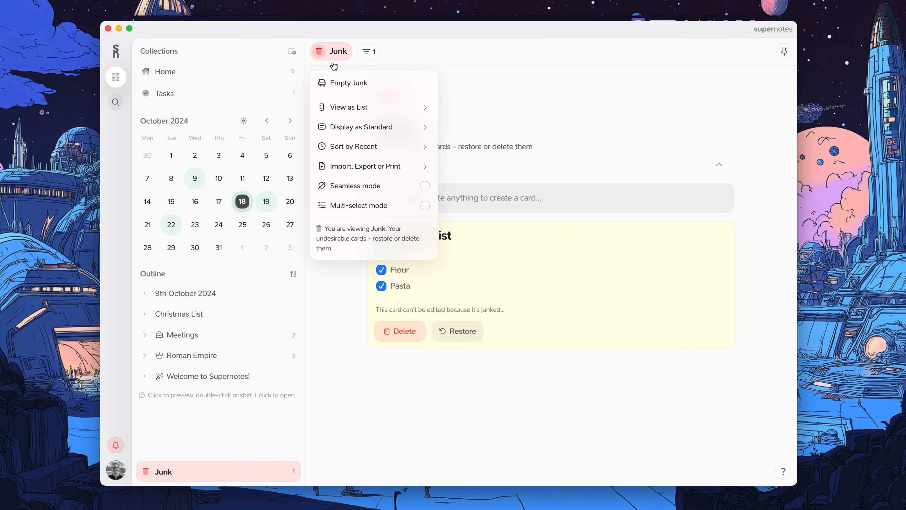
left_click(336, 85)
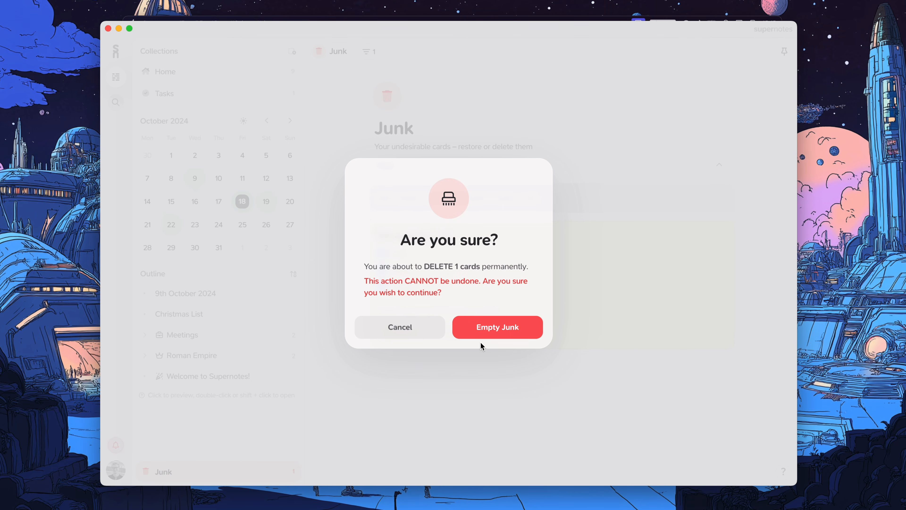
left_click(481, 331)
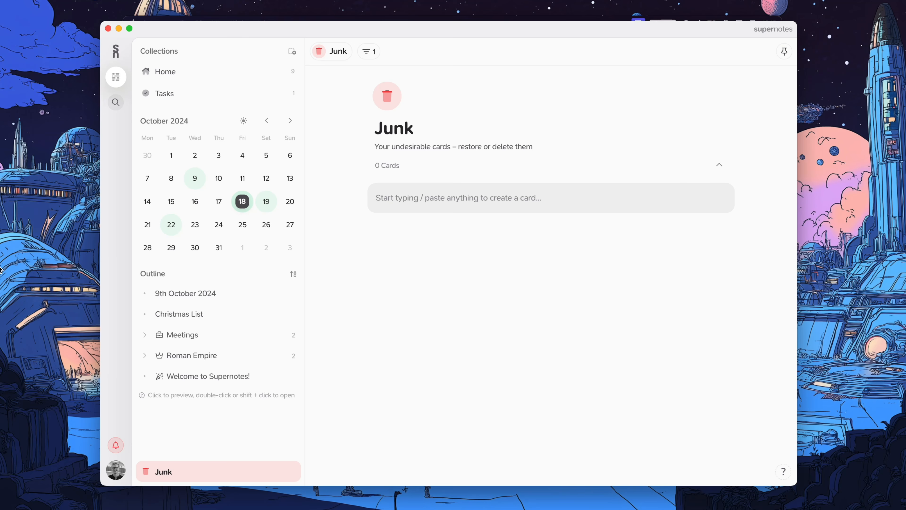
left_click(197, 78)
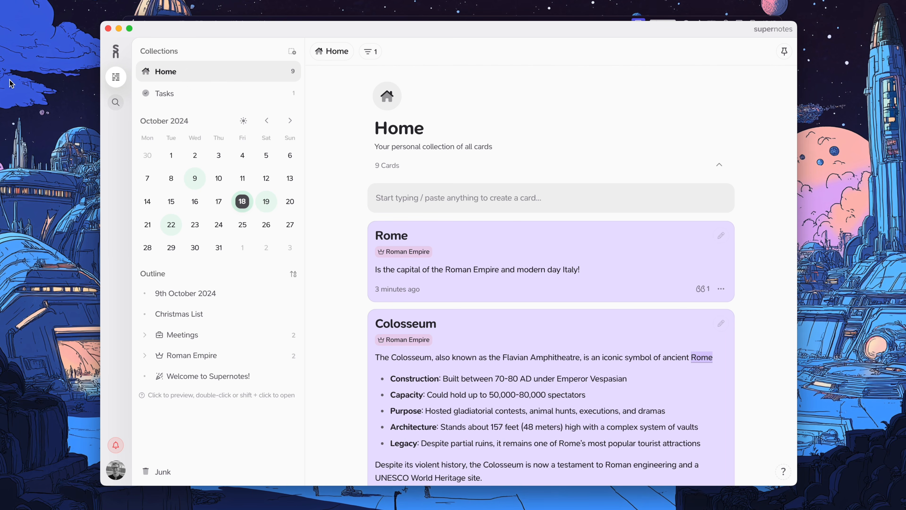